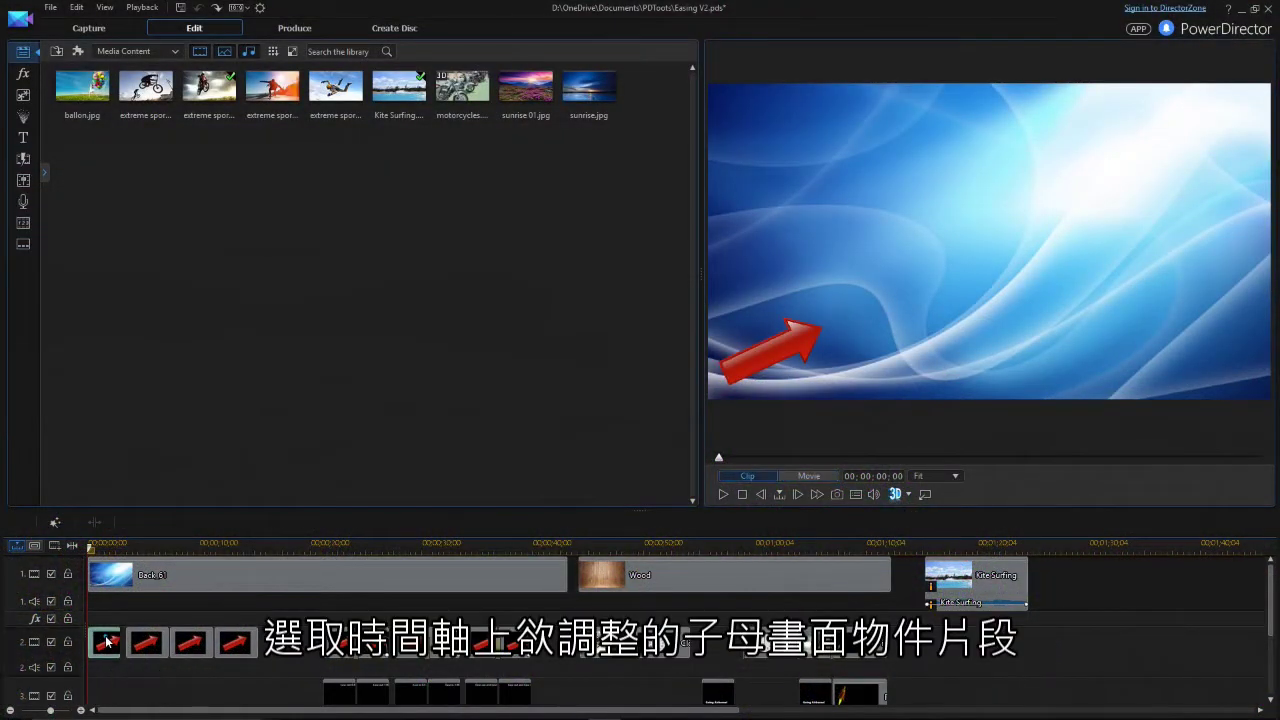
Step: Open the red arrow clip (arrow1.png) on track 2 in PiP Designer
left_click(107, 642)
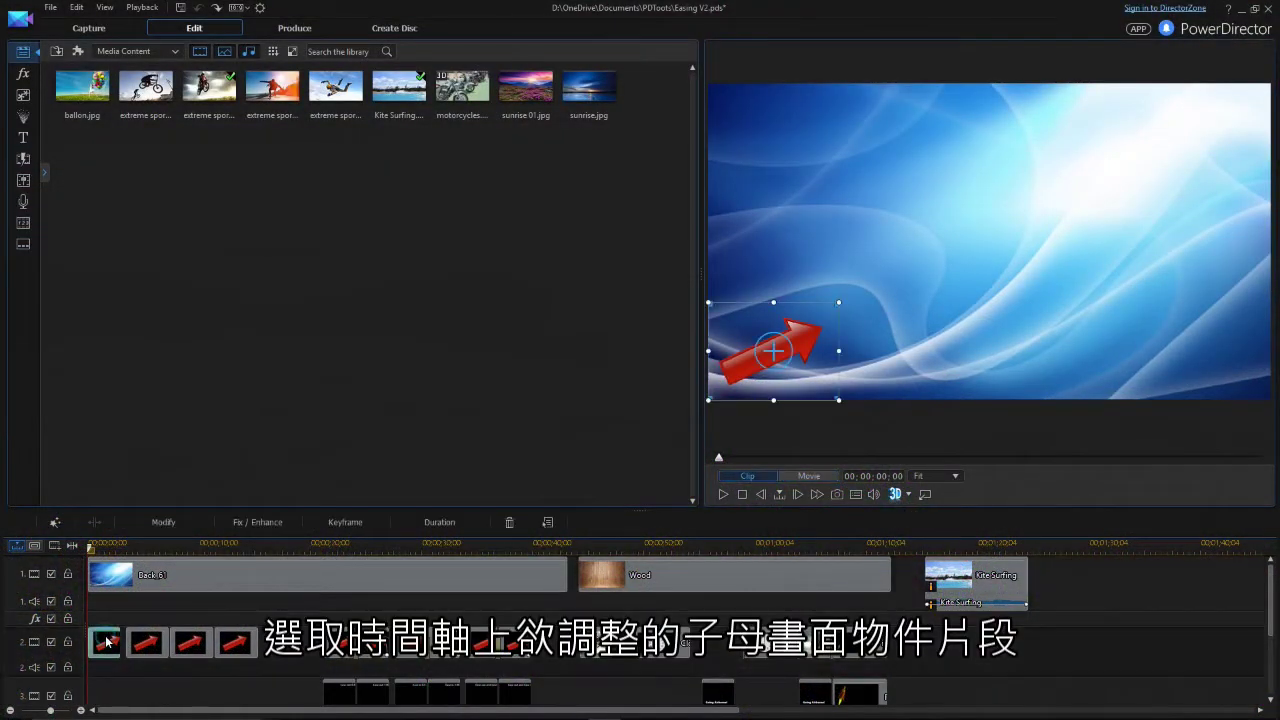
left_click(171, 523)
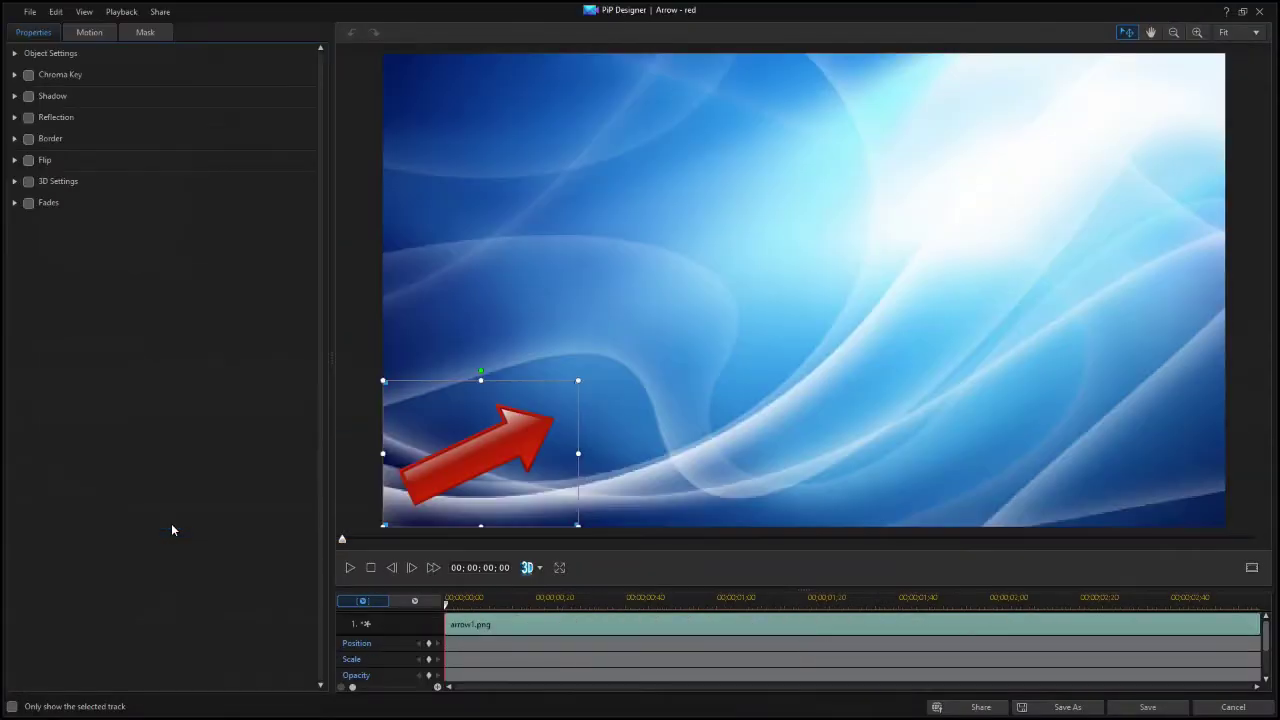
Step: Keyframe the red arrow moving from bottom-left at clip start to top-right at clip end
left_click(429, 643)
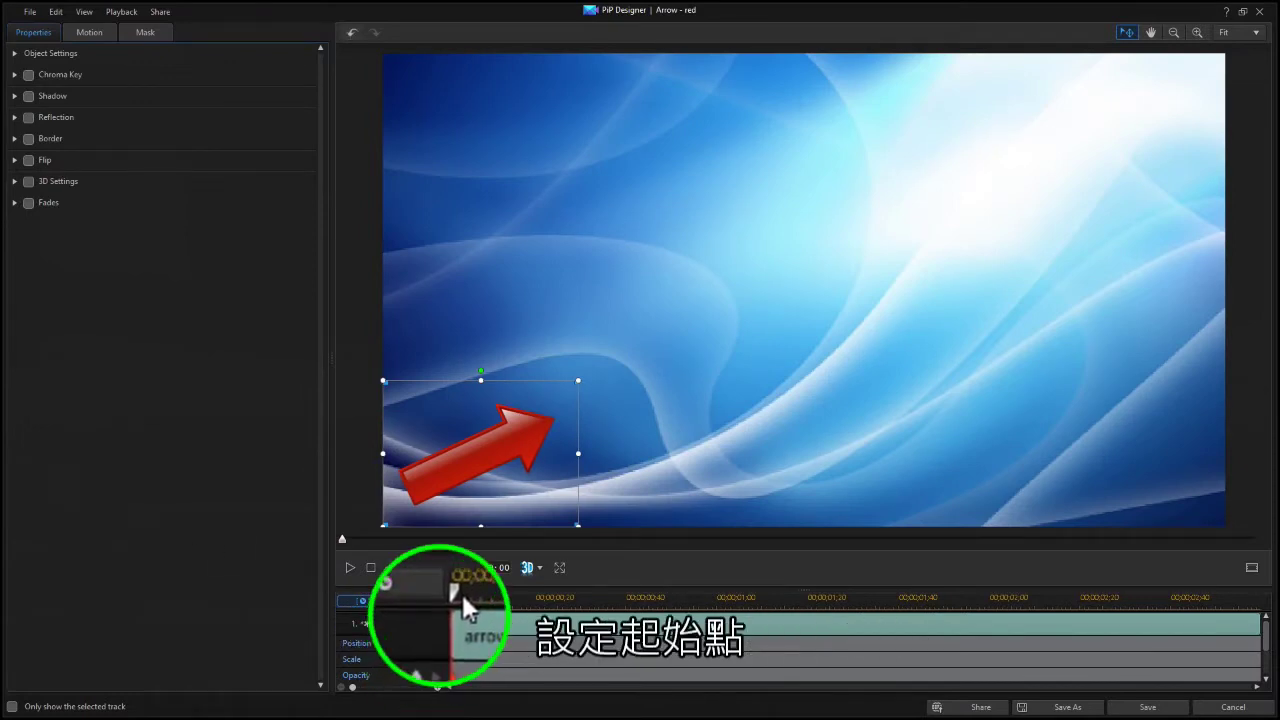
left_click_drag(447, 600, 1273, 660)
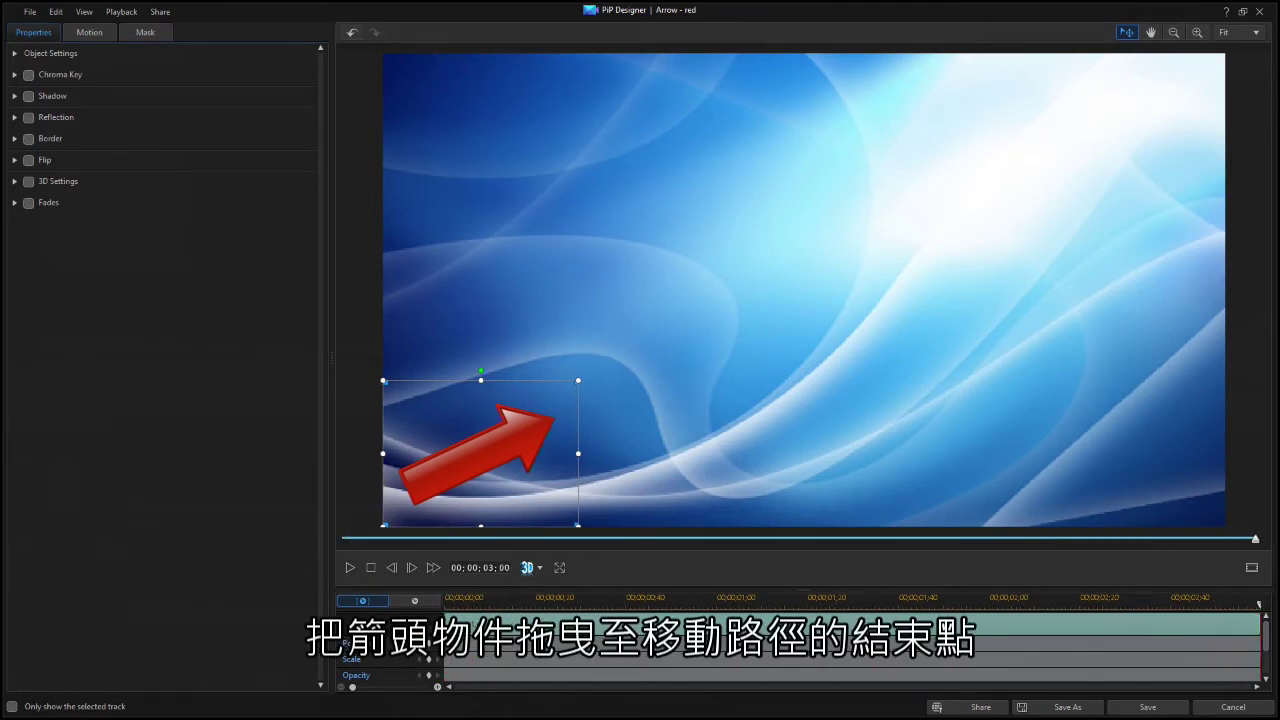
left_click_drag(493, 474, 1089, 154)
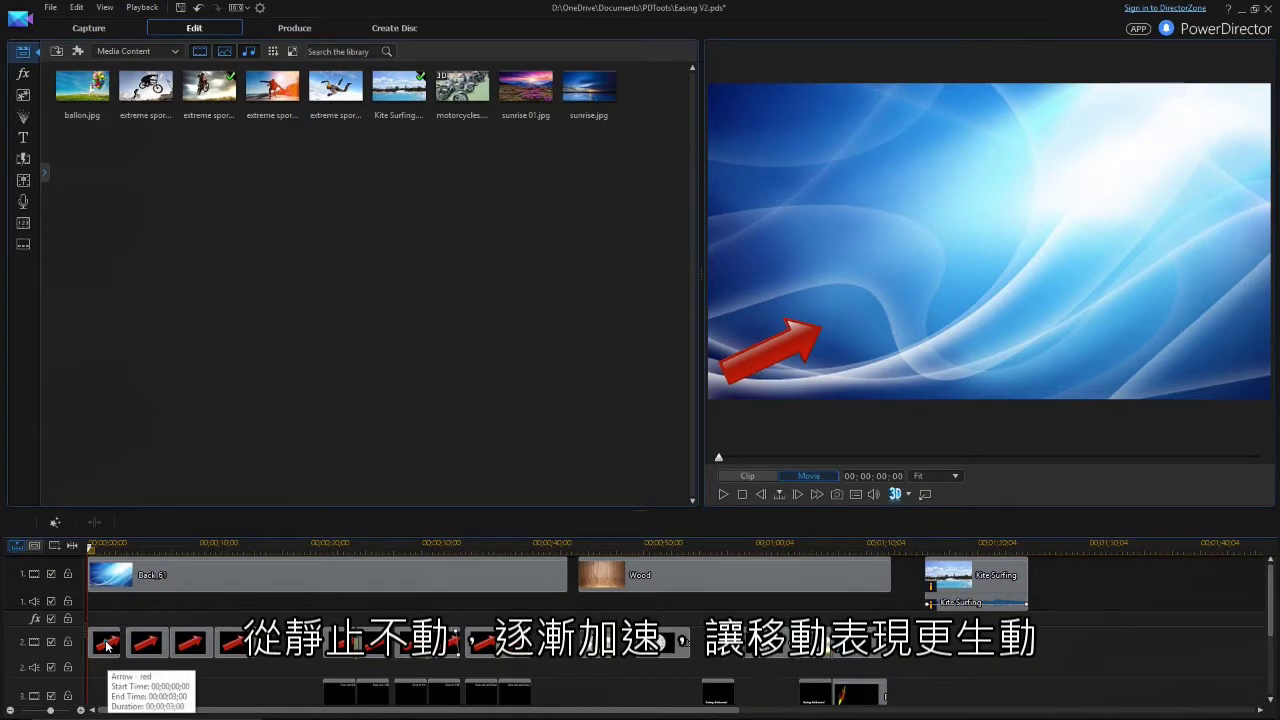
double_click(107, 644)
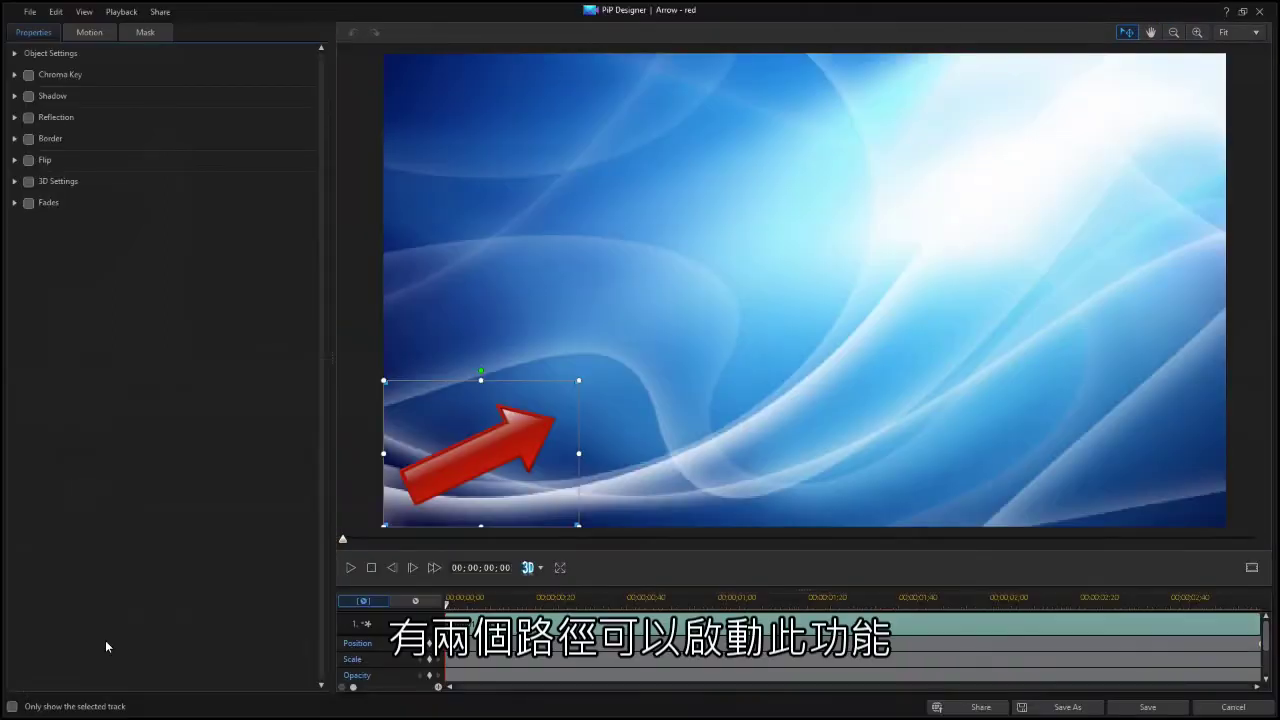
Step: Enable ease-out at 0.40 strength on the arrow's starting position keyframe
left_click(15, 54)
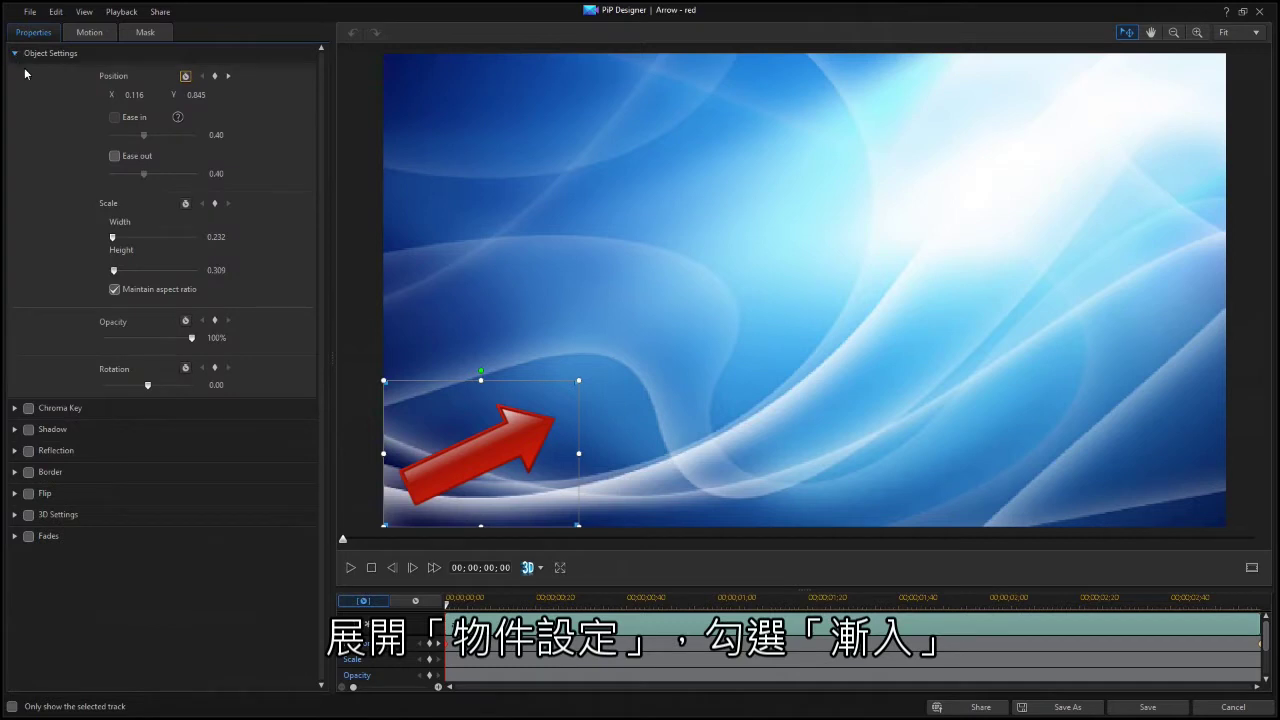
left_click(115, 157)
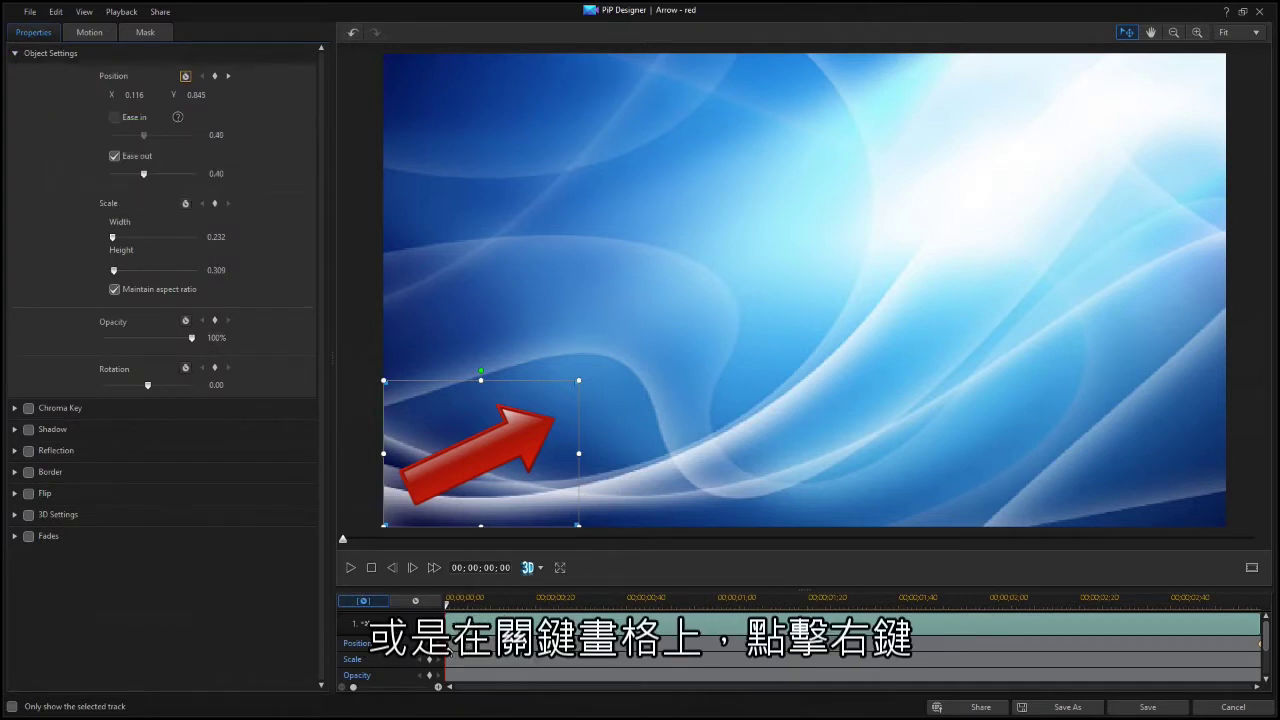
right_click(449, 643)
left_click(466, 633)
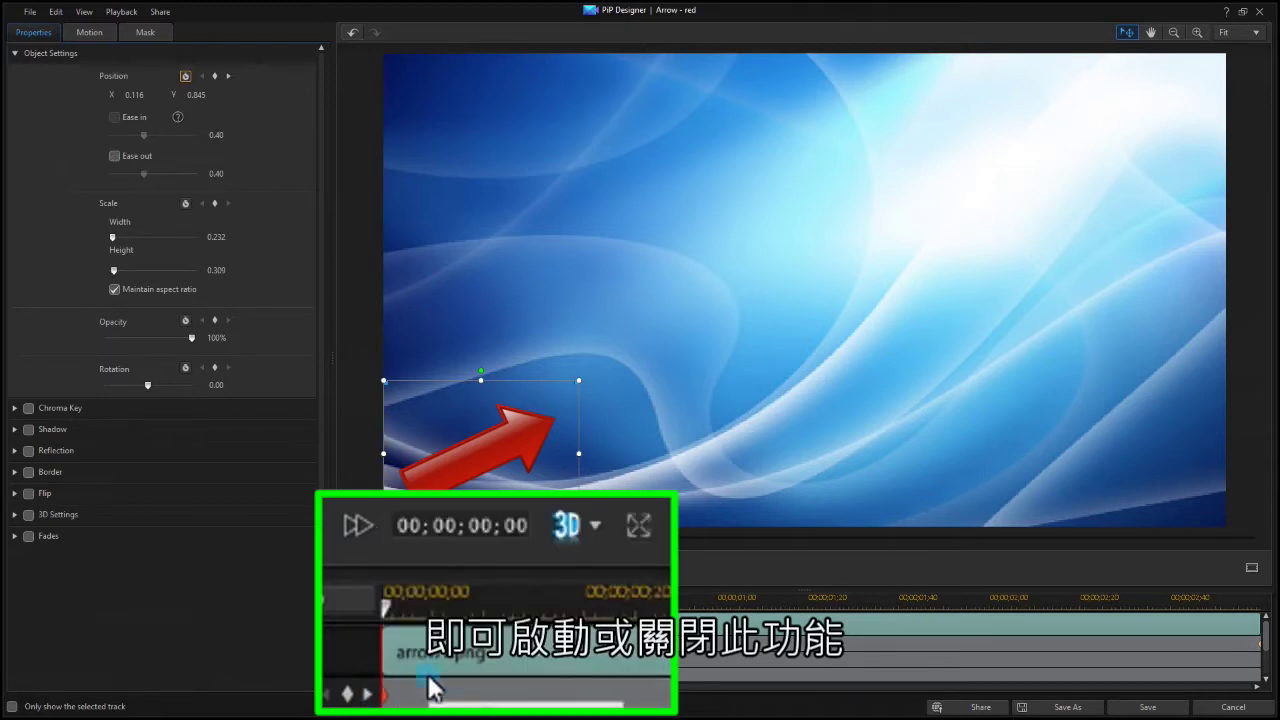
right_click(384, 692)
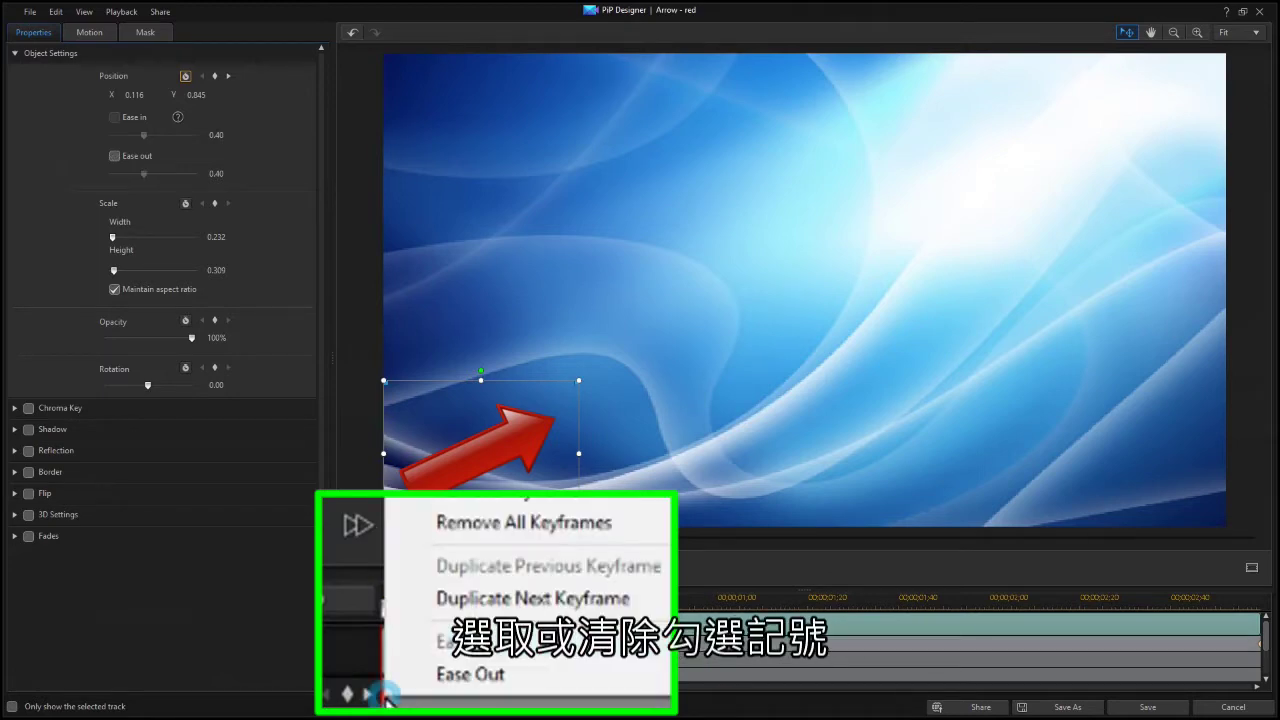
left_click(434, 676)
right_click(447, 643)
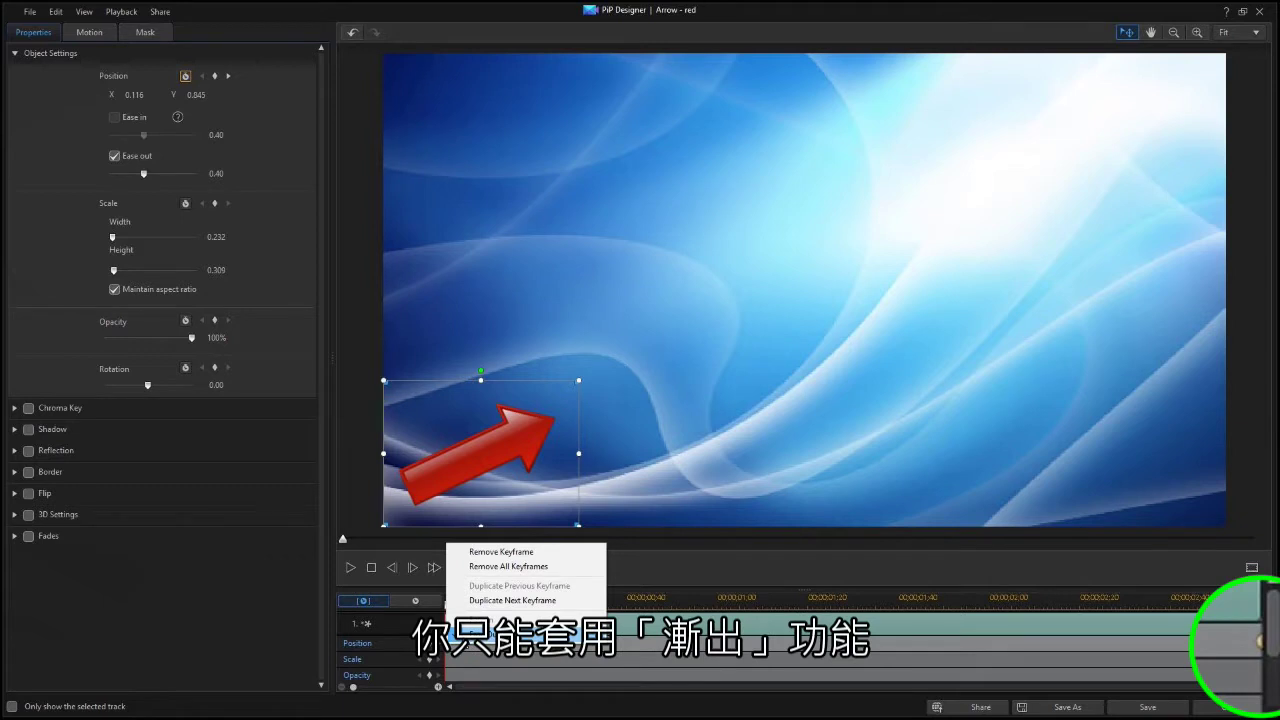
left_click(1185, 645)
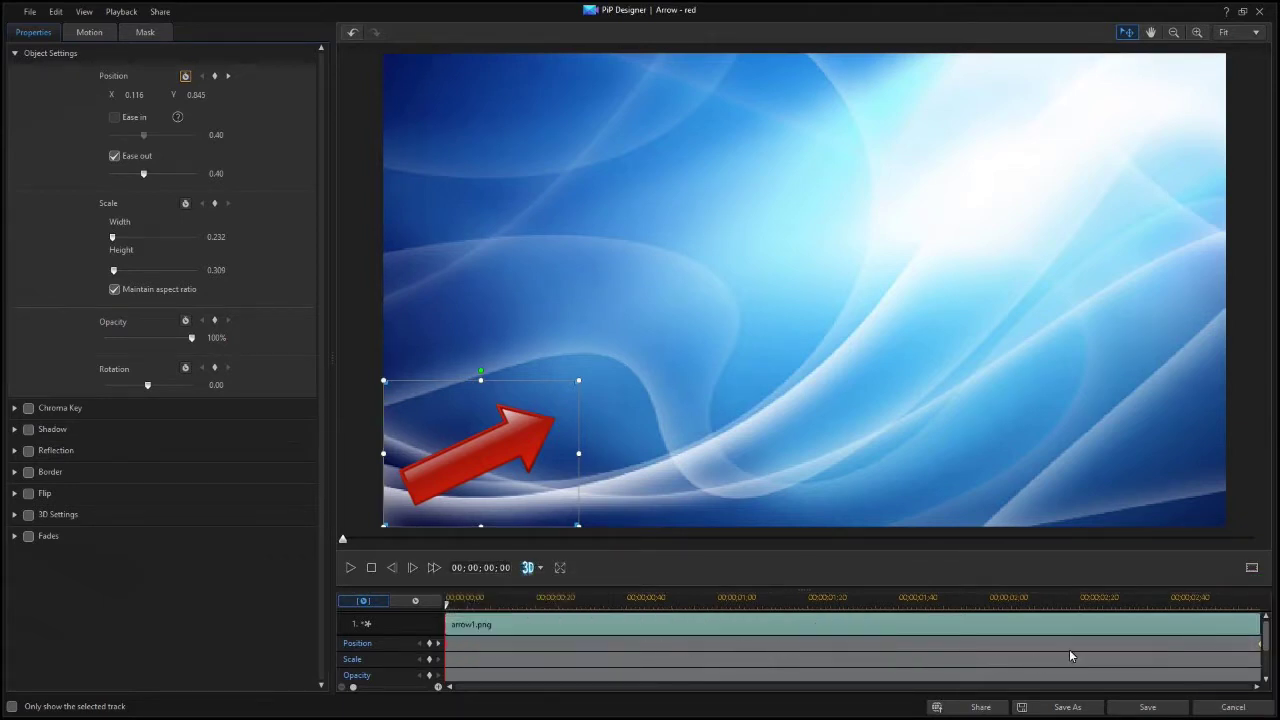
Step: Apply Ease In to the arrow's end position keyframe
left_click(1262, 647)
right_click(1262, 647)
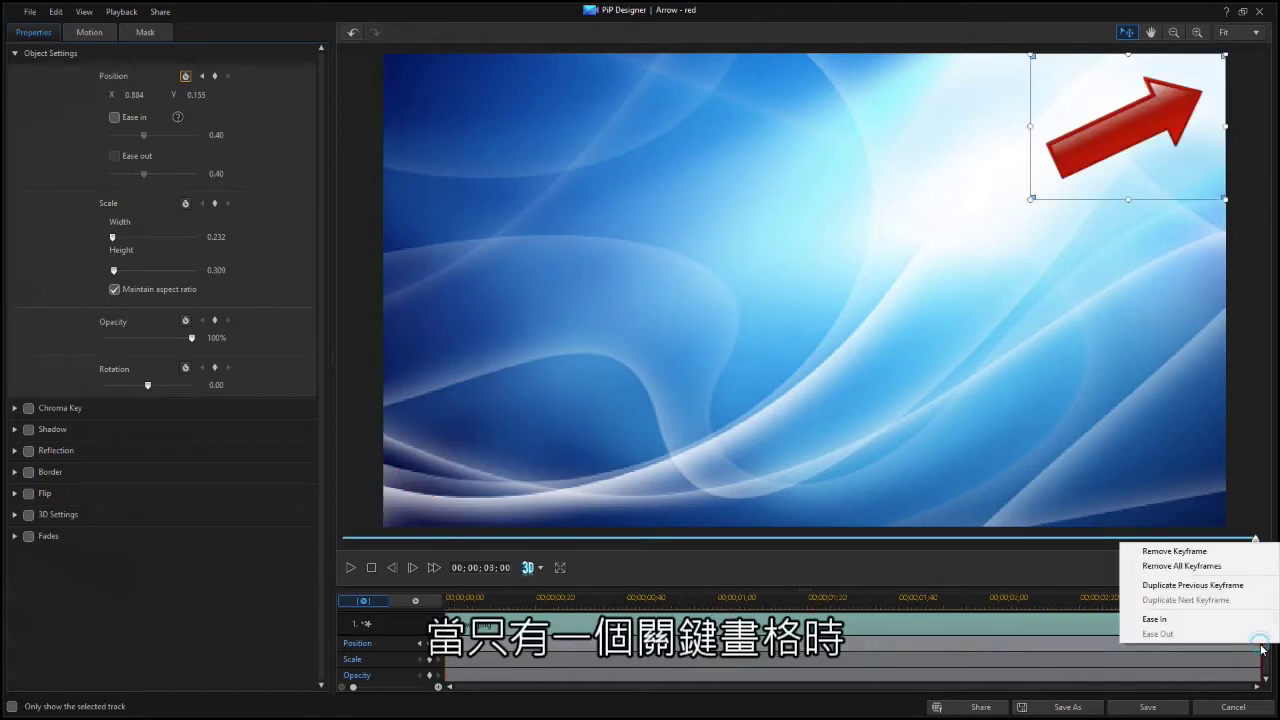
left_click(1186, 620)
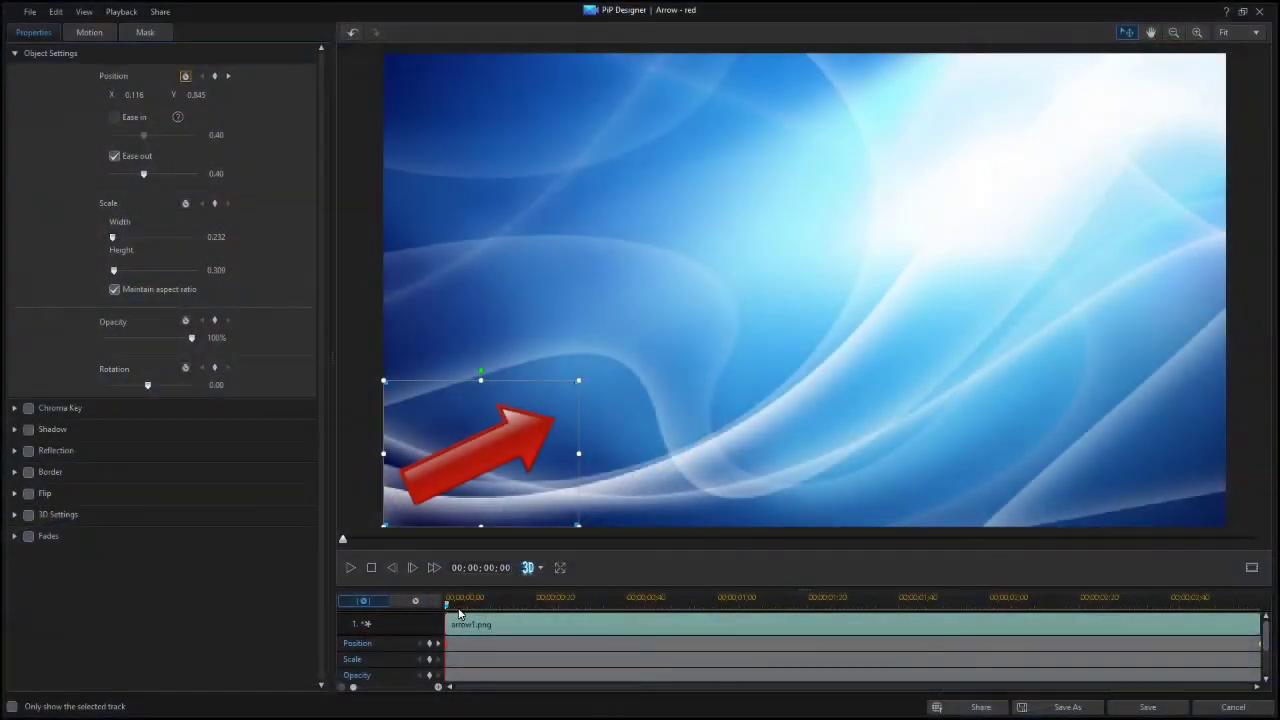
Step: Give the arrow's middle position keyframe both ease-in and ease-out
left_click_drag(450, 605, 885, 617)
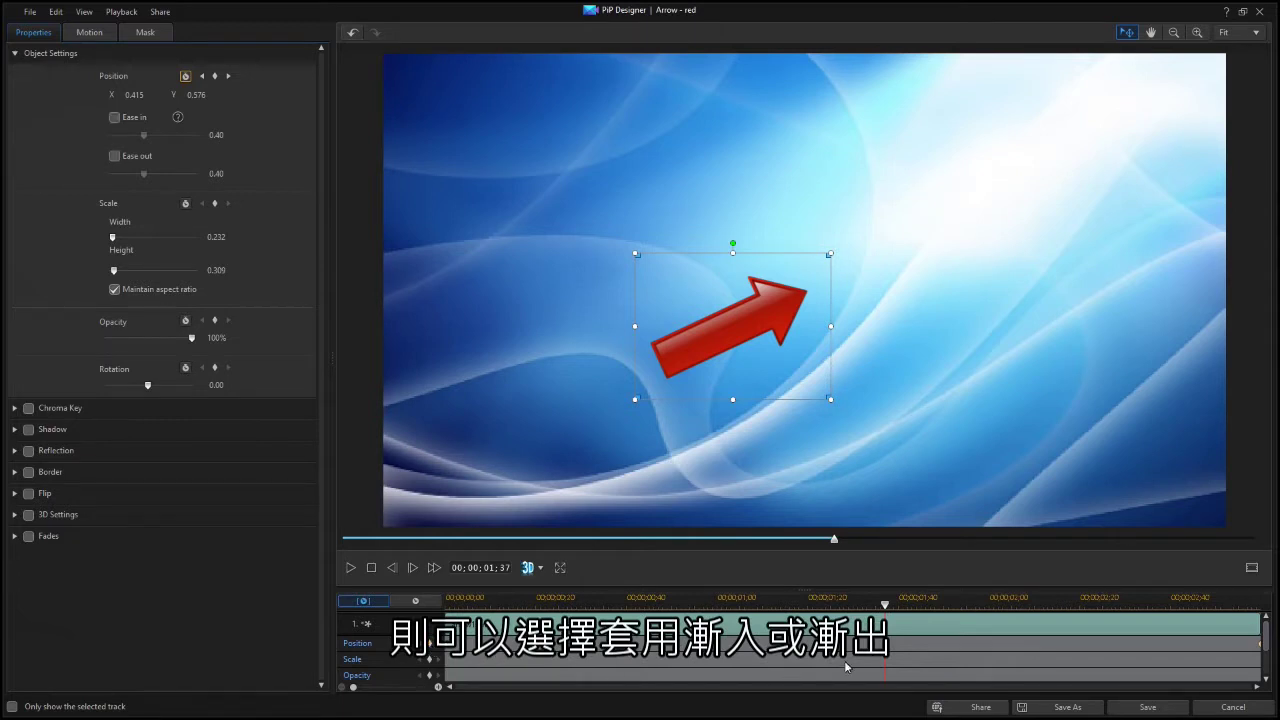
right_click(885, 643)
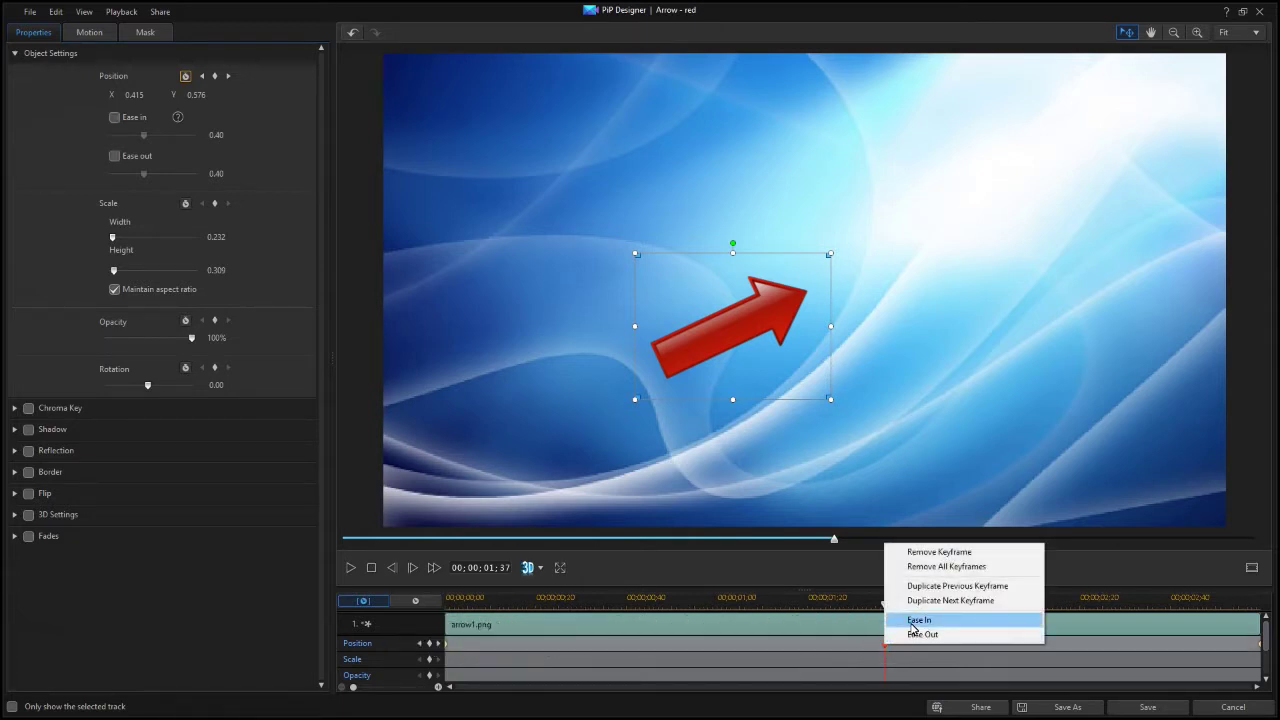
left_click(910, 620)
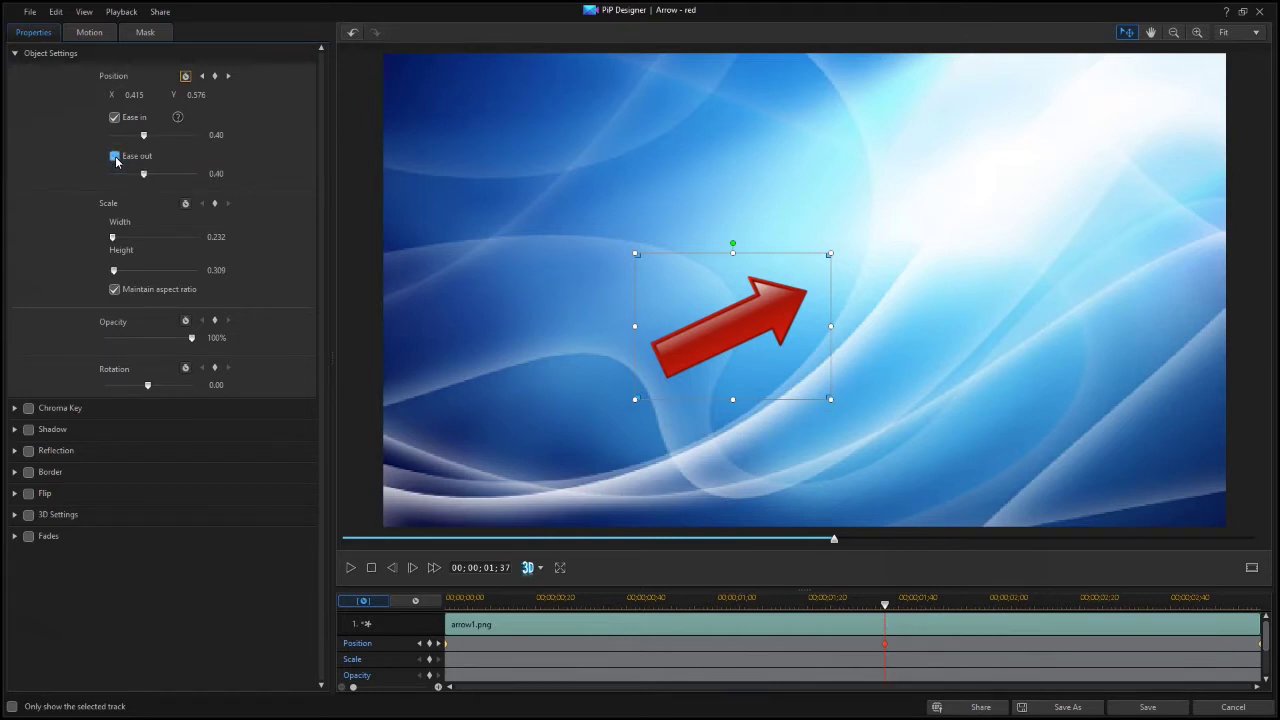
right_click(886, 642)
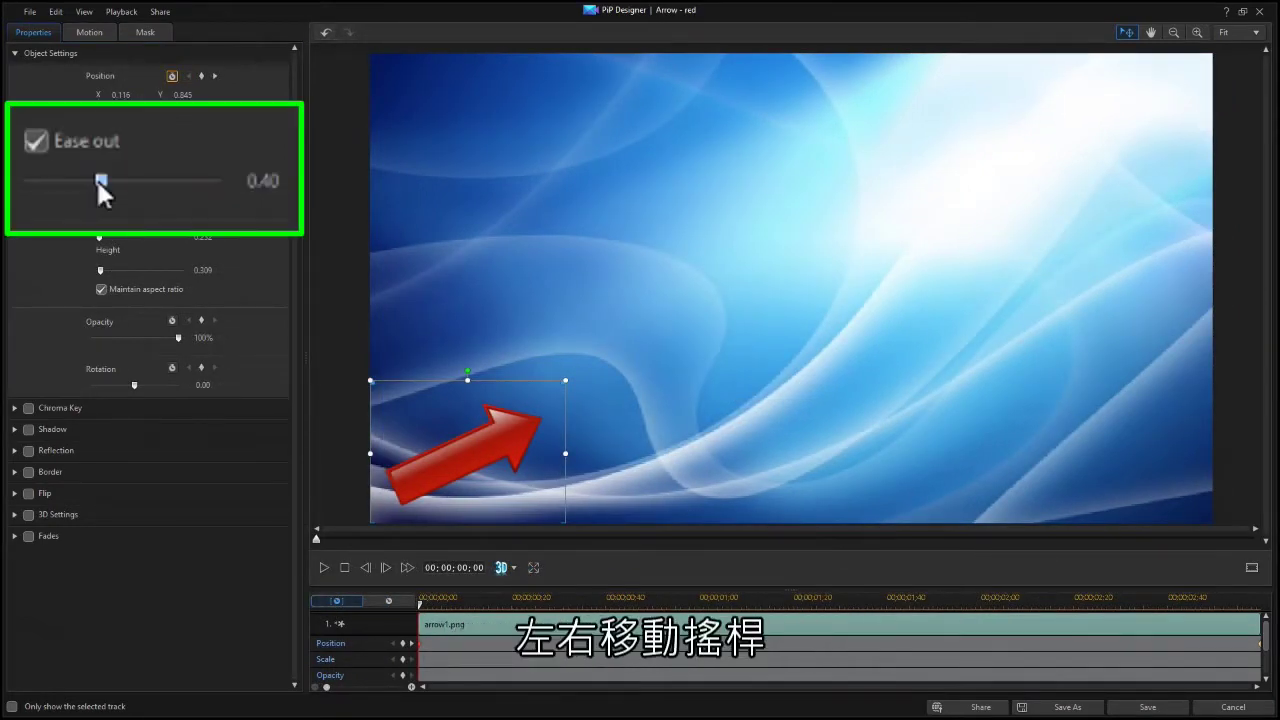
Step: Test ease-out strengths on the slider, then set the starting keyframe's ease-out to 0.60
left_click_drag(130, 176, 204, 187)
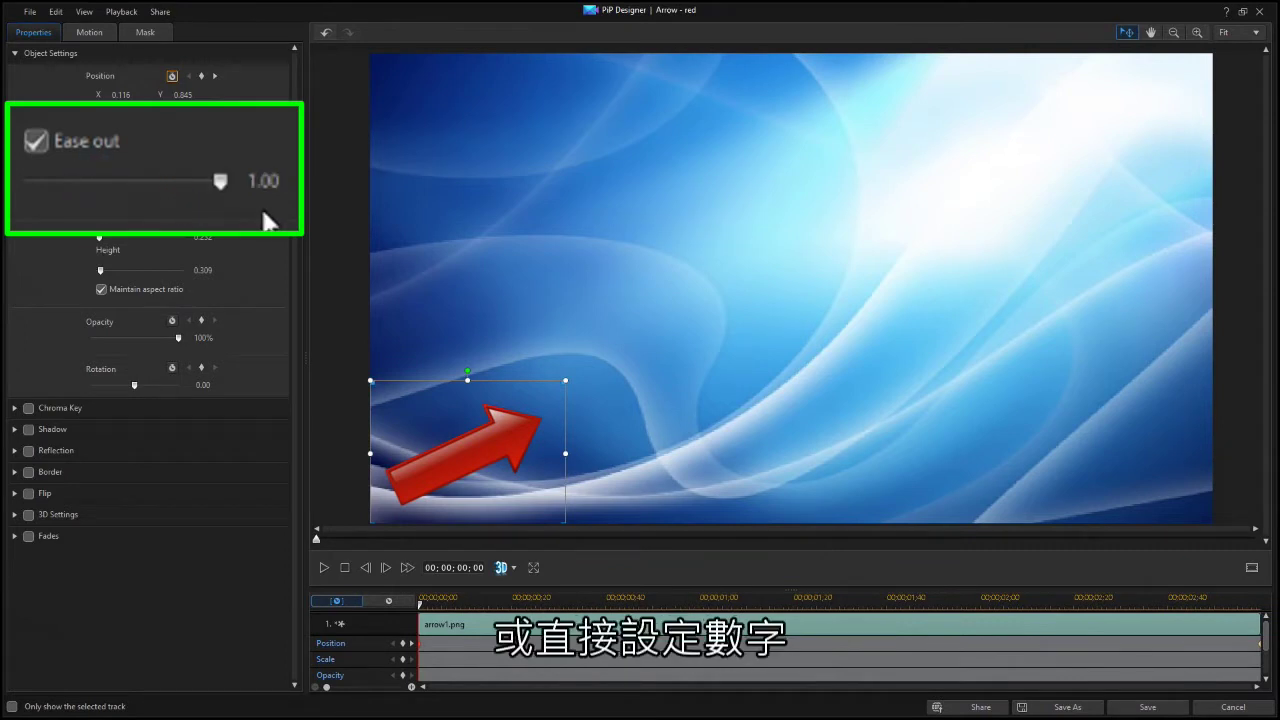
left_click_drag(217, 182, 25, 187)
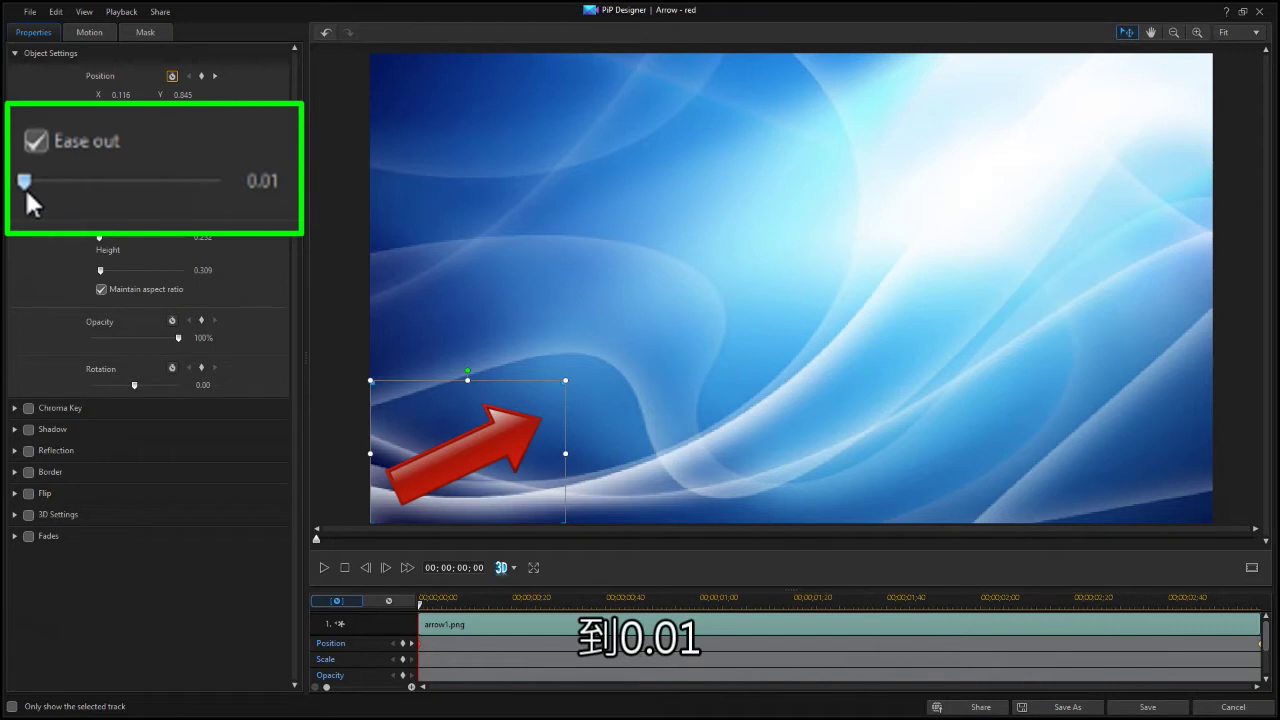
left_click(264, 192)
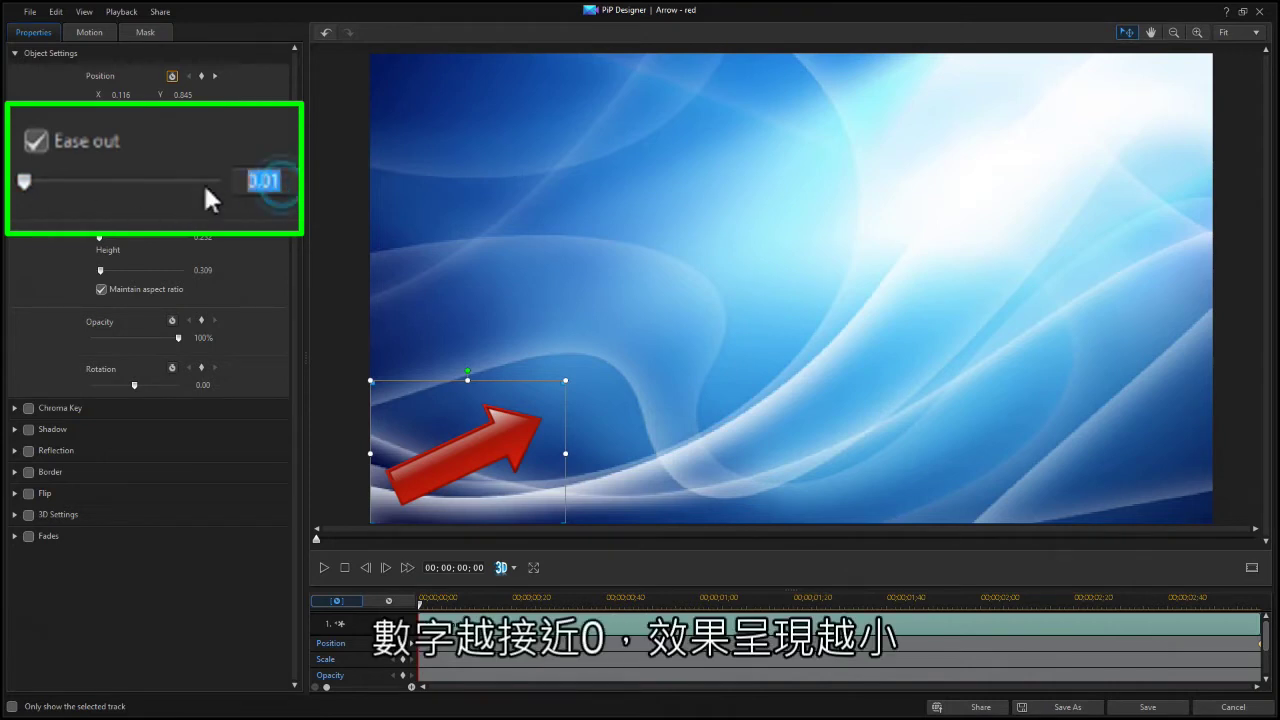
type("0.60")
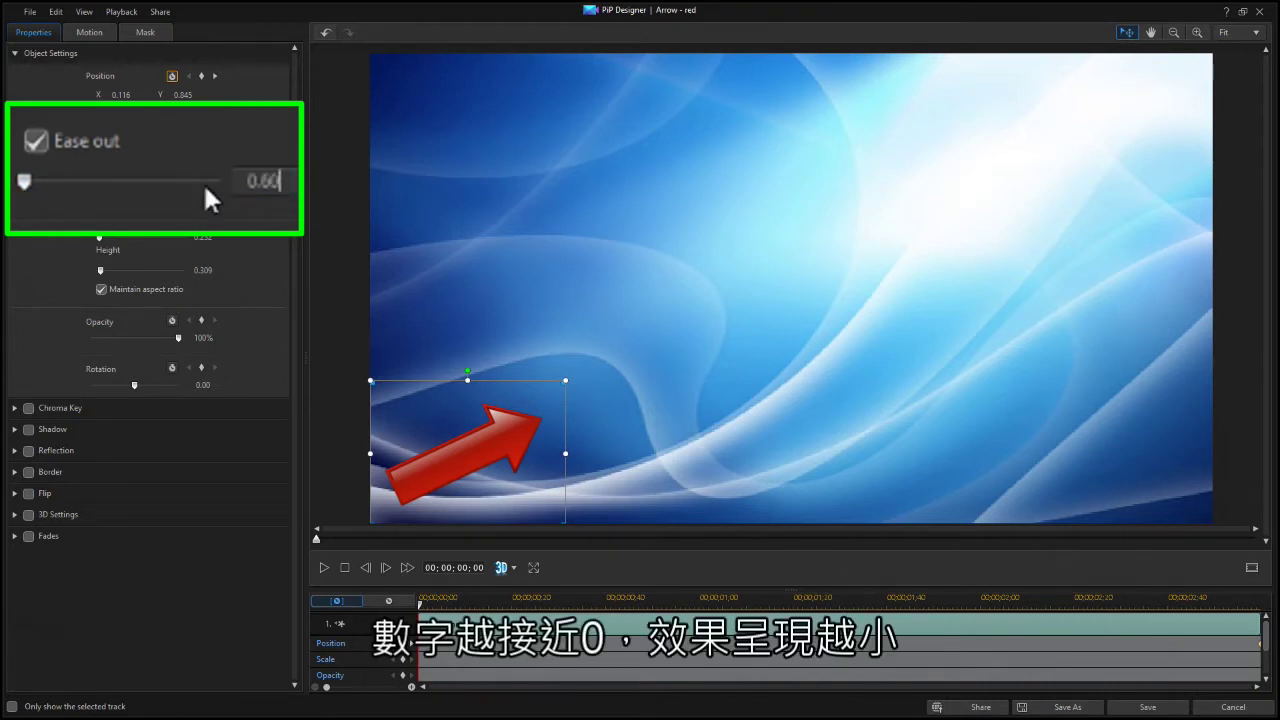
key("Return")
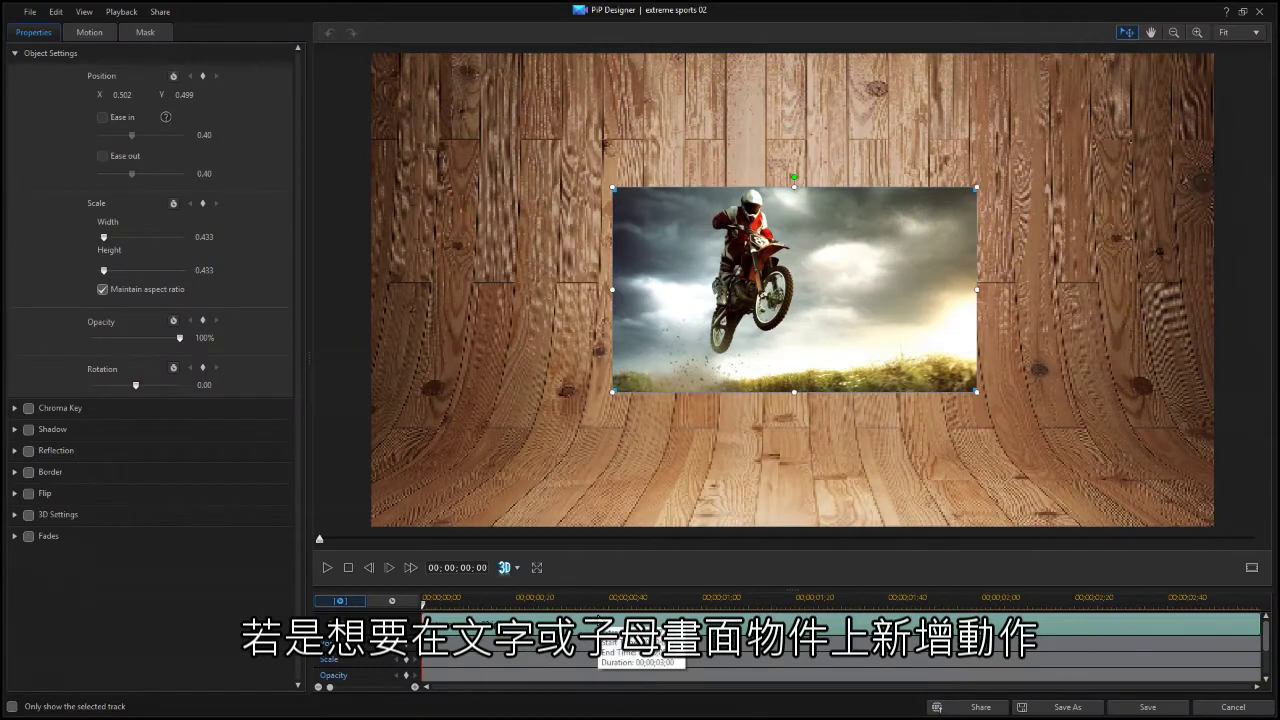
Step: Apply the straight-line dashed motion path preset to the extreme sports 02 image
left_click(90, 32)
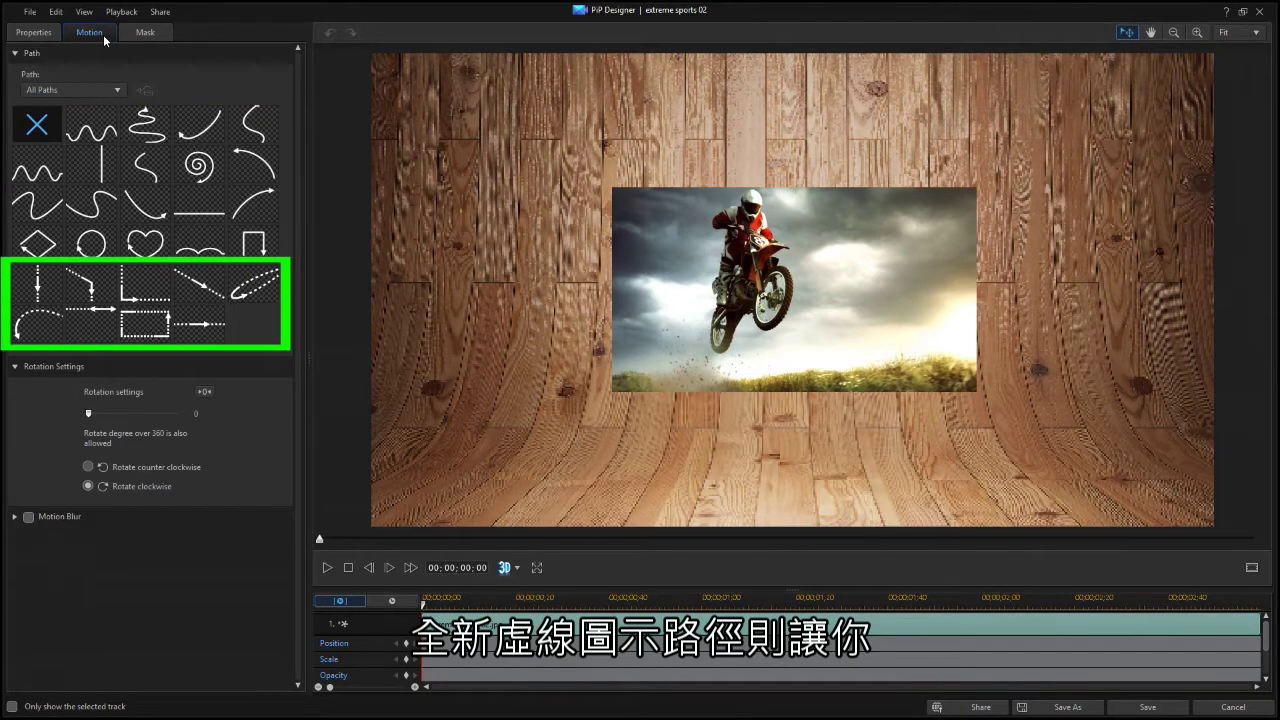
left_click(140, 290)
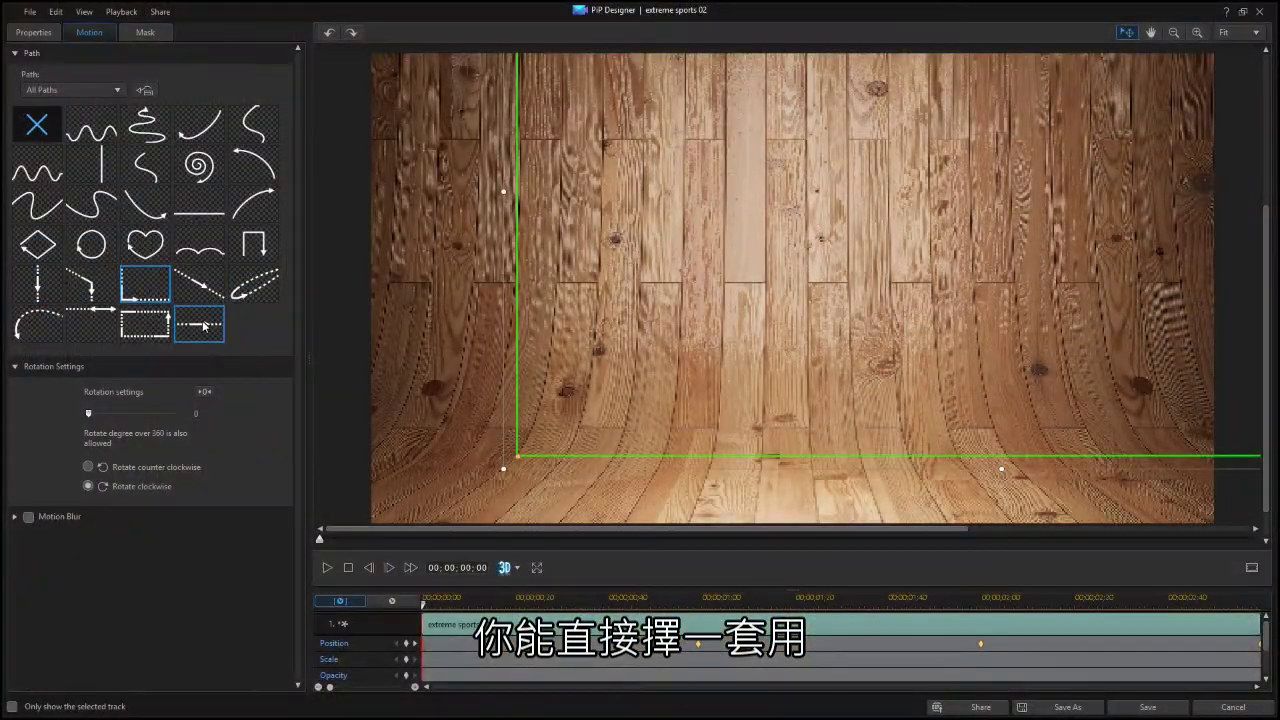
left_click(203, 325)
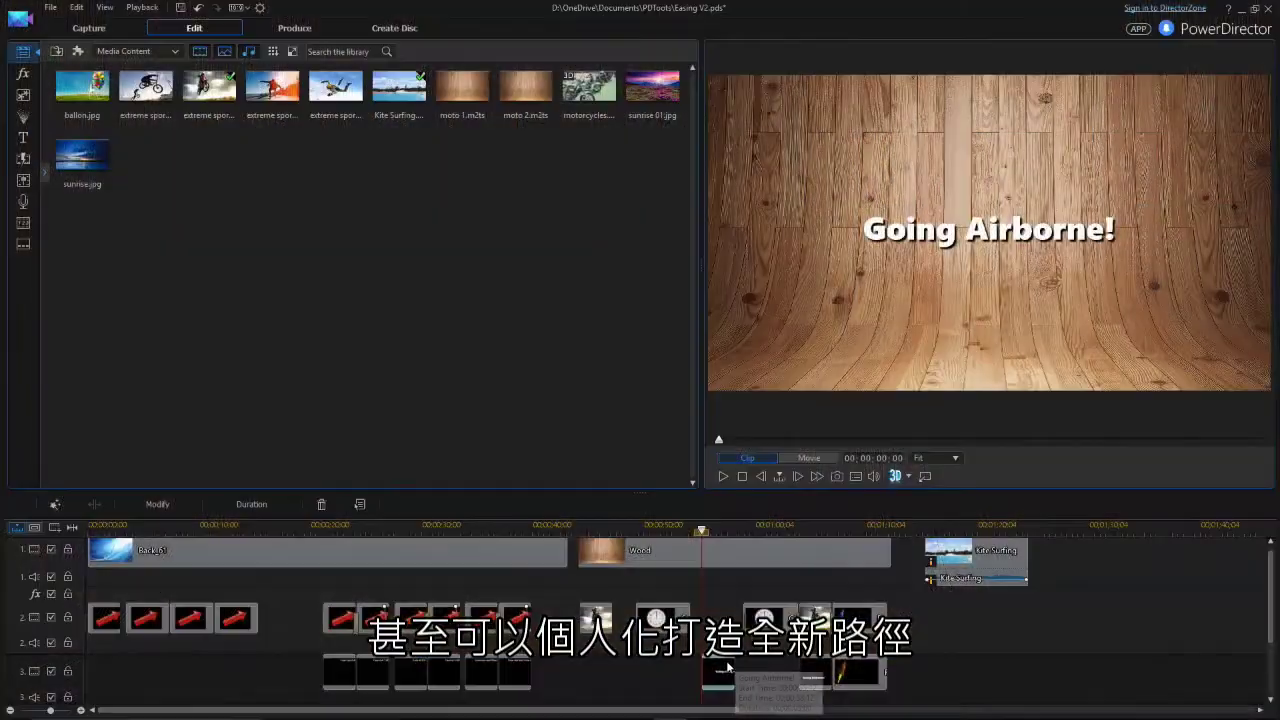
Step: Keyframe 'Going Airborne!' from just off the lower-right edge to the lower left at 3 seconds
double_click(727, 667)
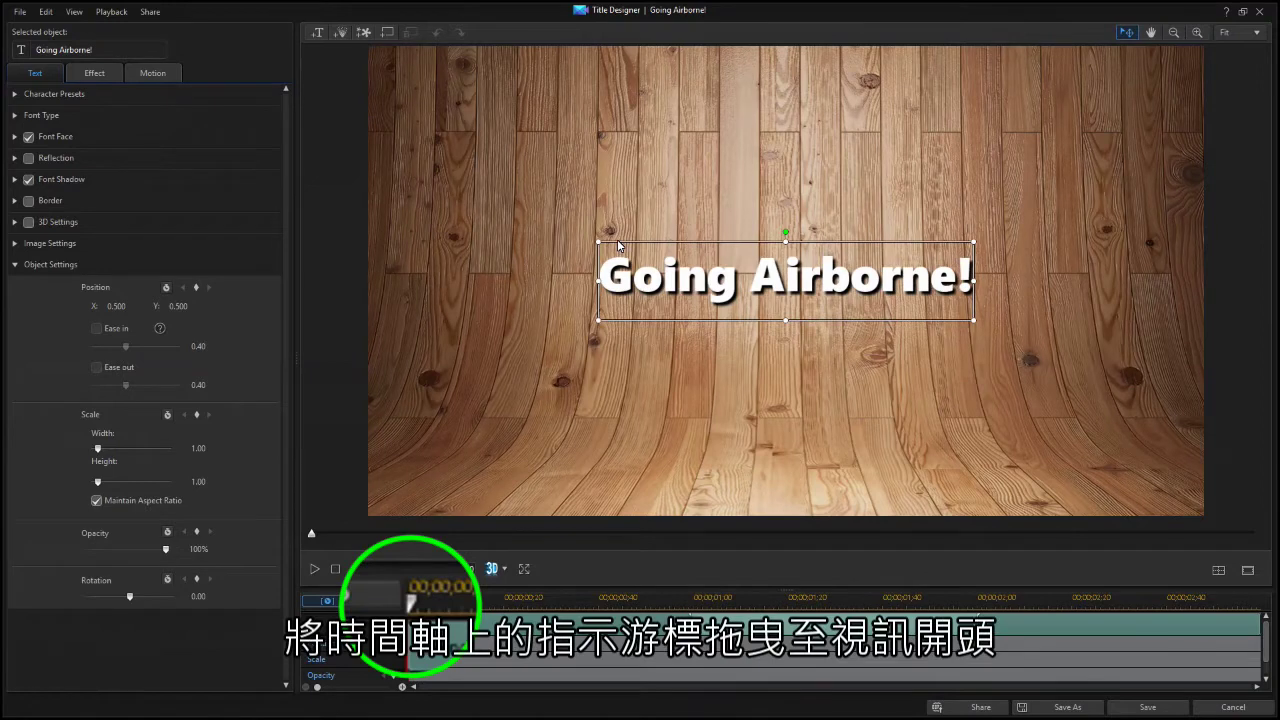
left_click(972, 350)
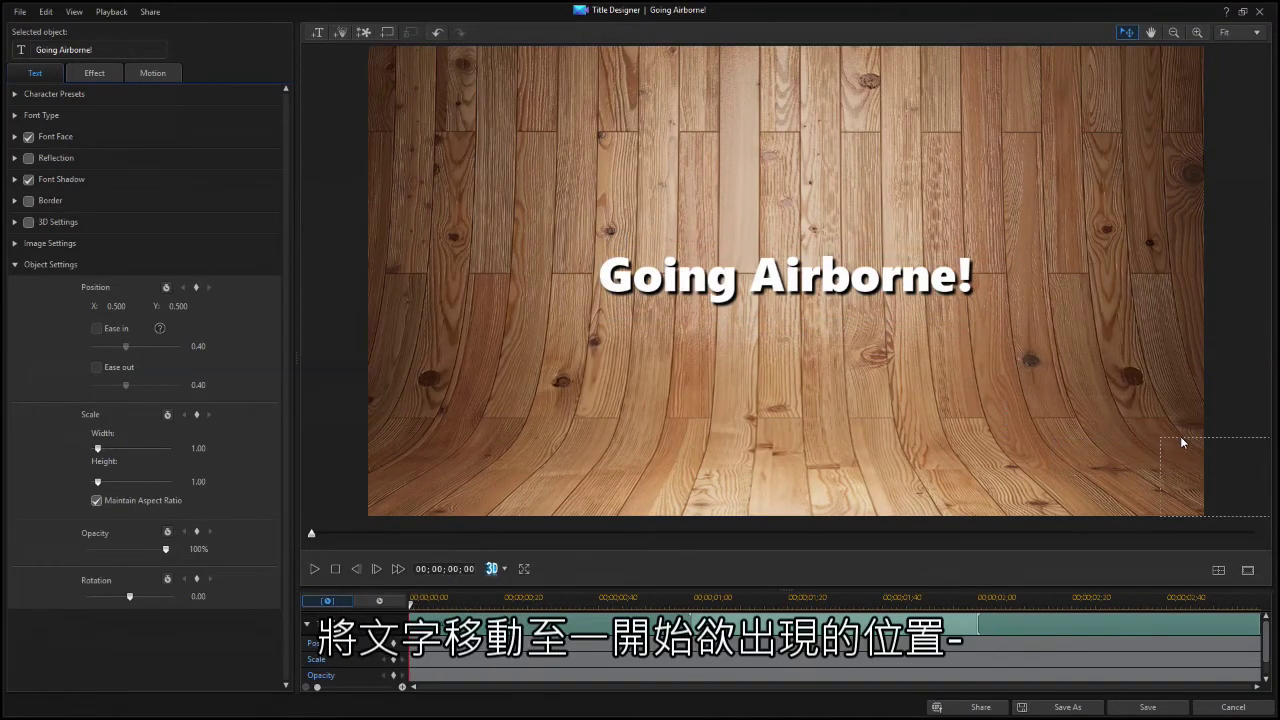
left_click_drag(1181, 442, 1189, 437)
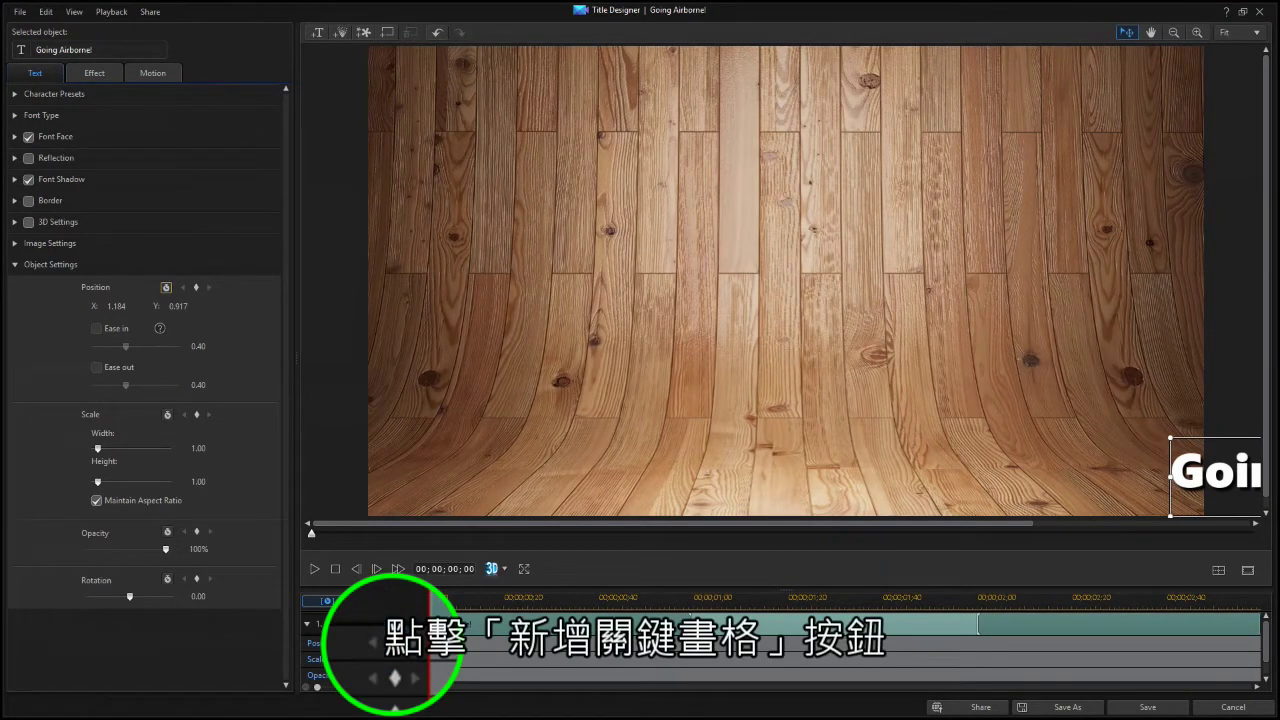
left_click_drag(430, 604, 1267, 646)
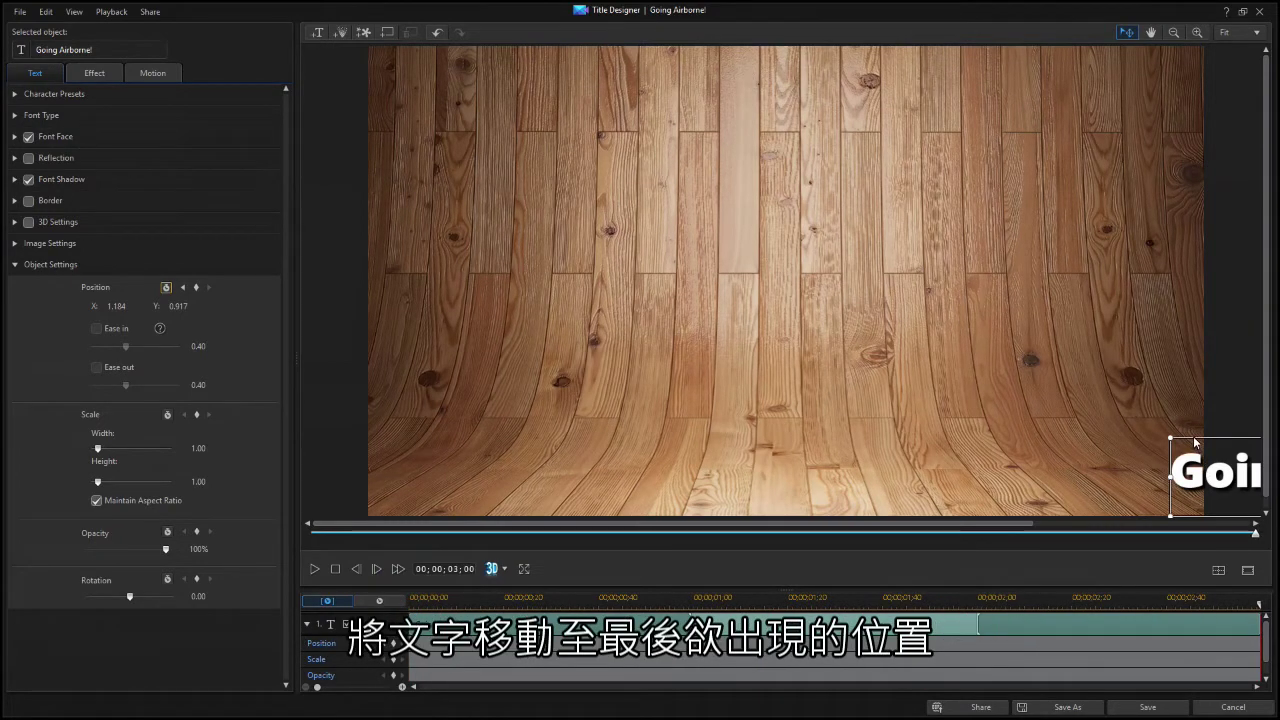
left_click_drag(1195, 442, 716, 331)
left_click_drag(466, 361, 412, 400)
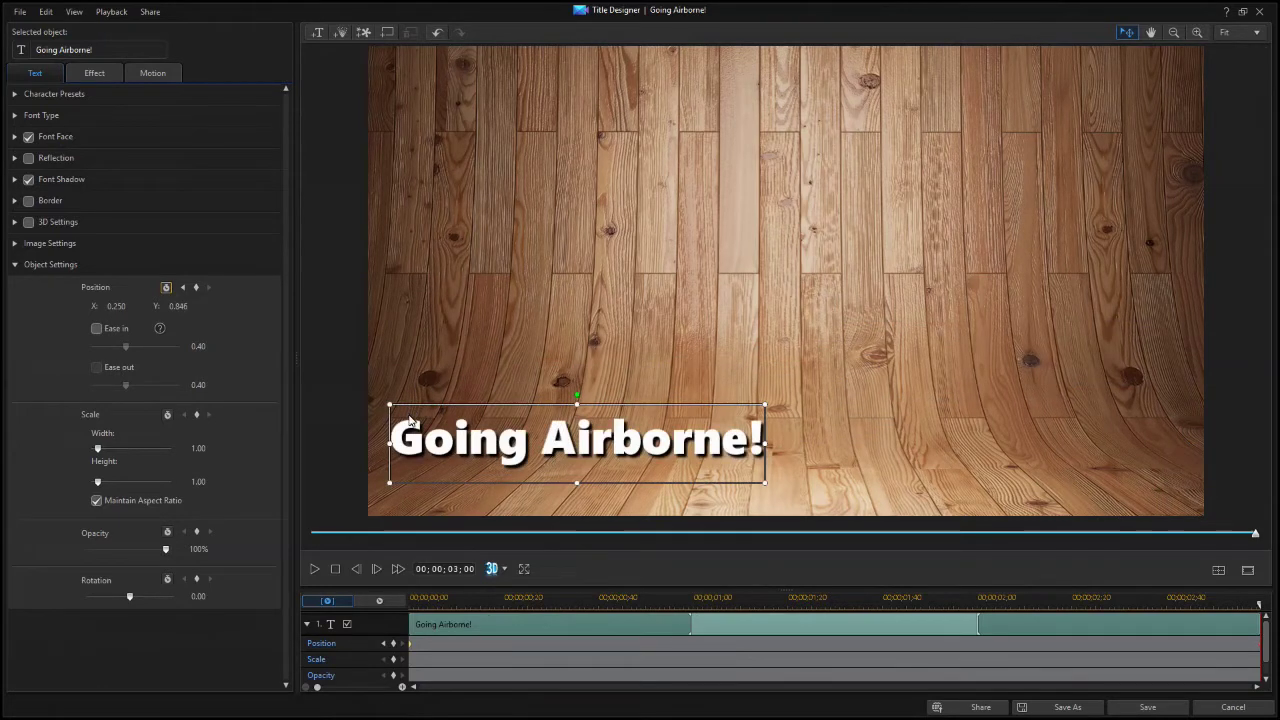
Step: Drag the title's motion path up into a high arc and preview it from start to end
left_click(153, 76)
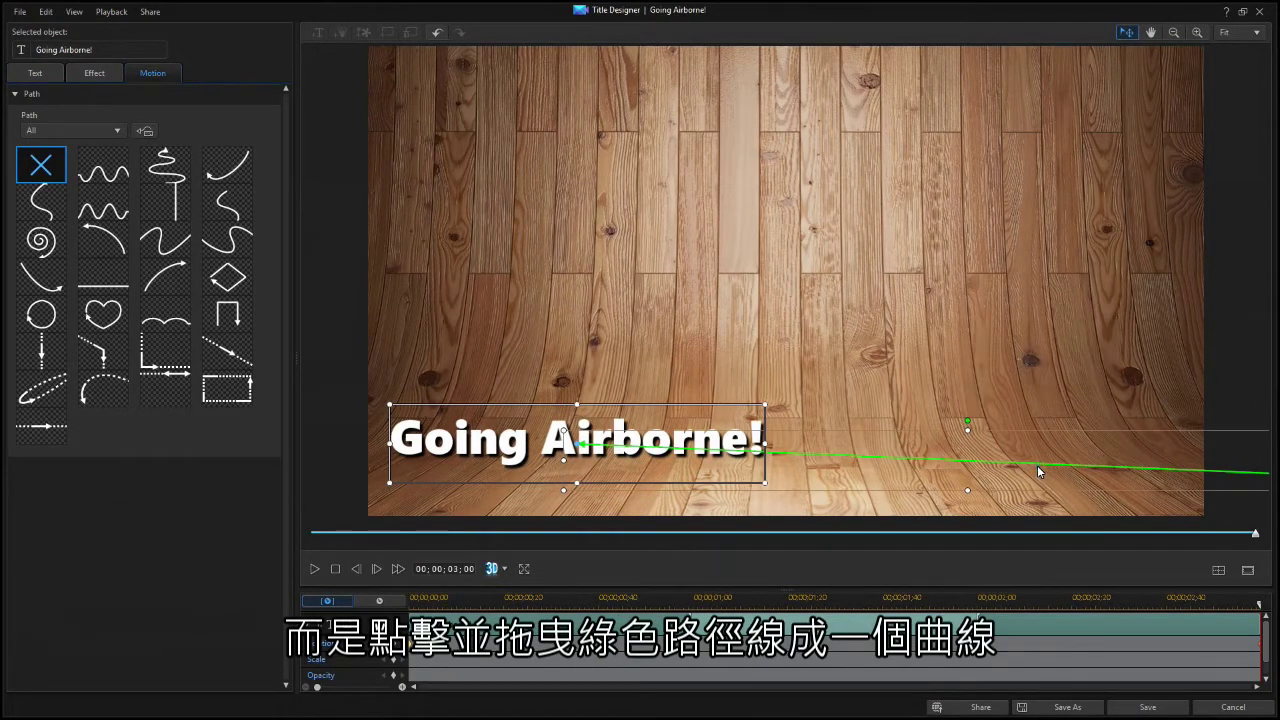
left_click_drag(1037, 465, 934, 117)
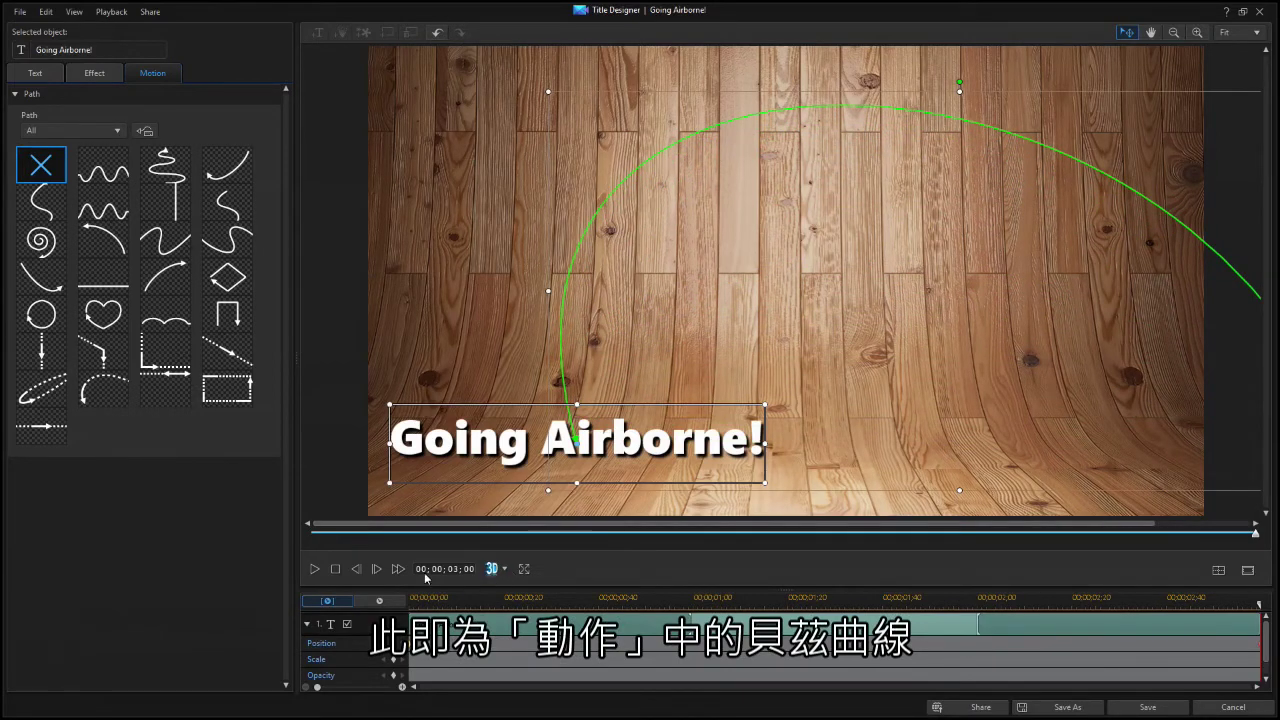
left_click(336, 570)
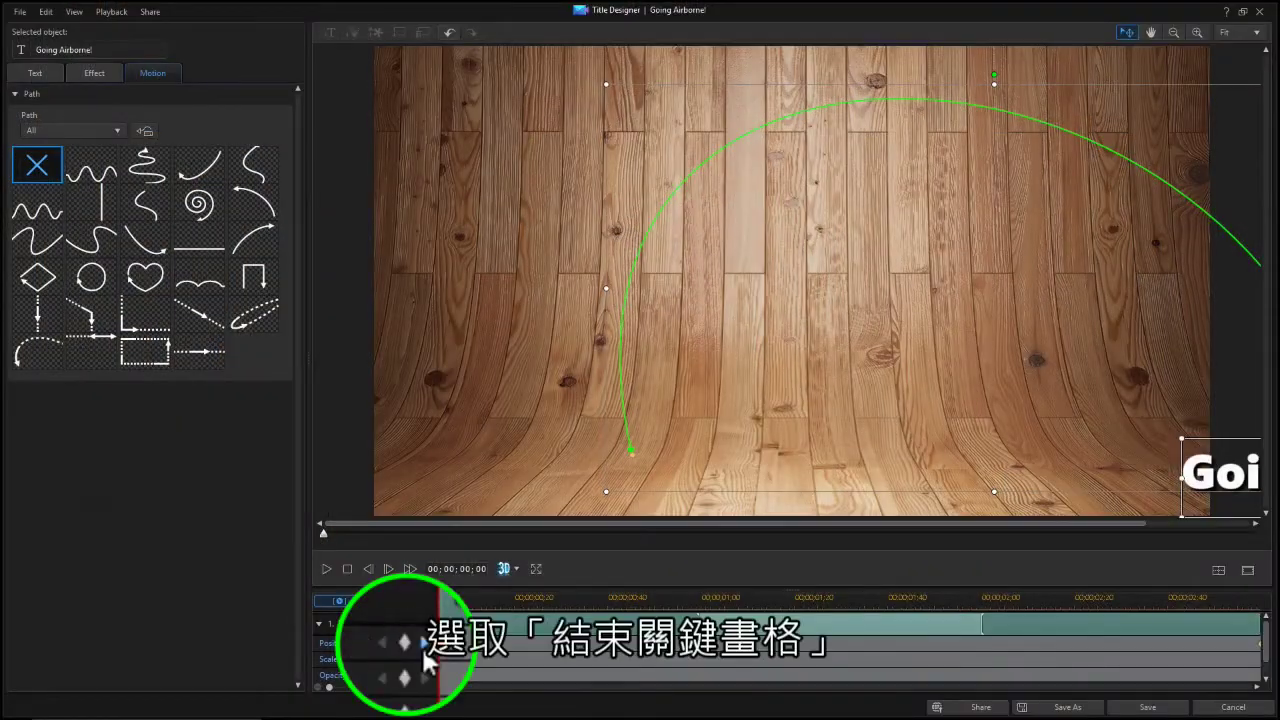
left_click(414, 643)
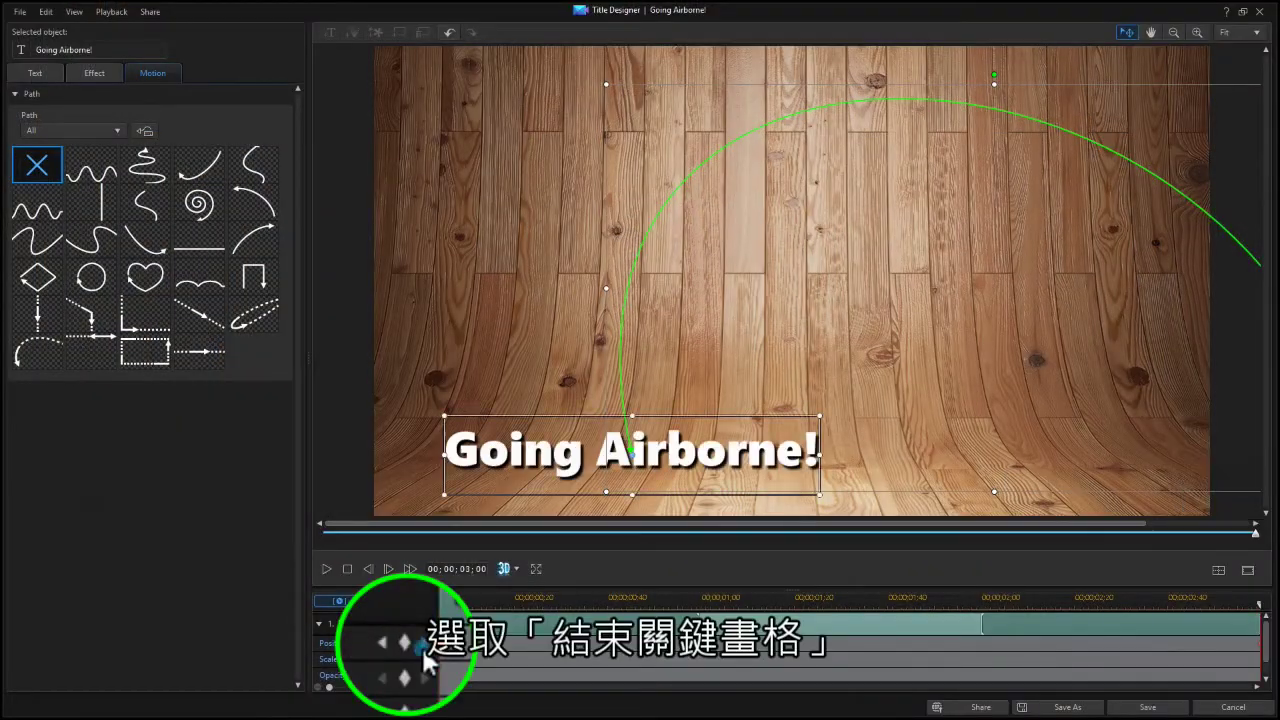
left_click(43, 79)
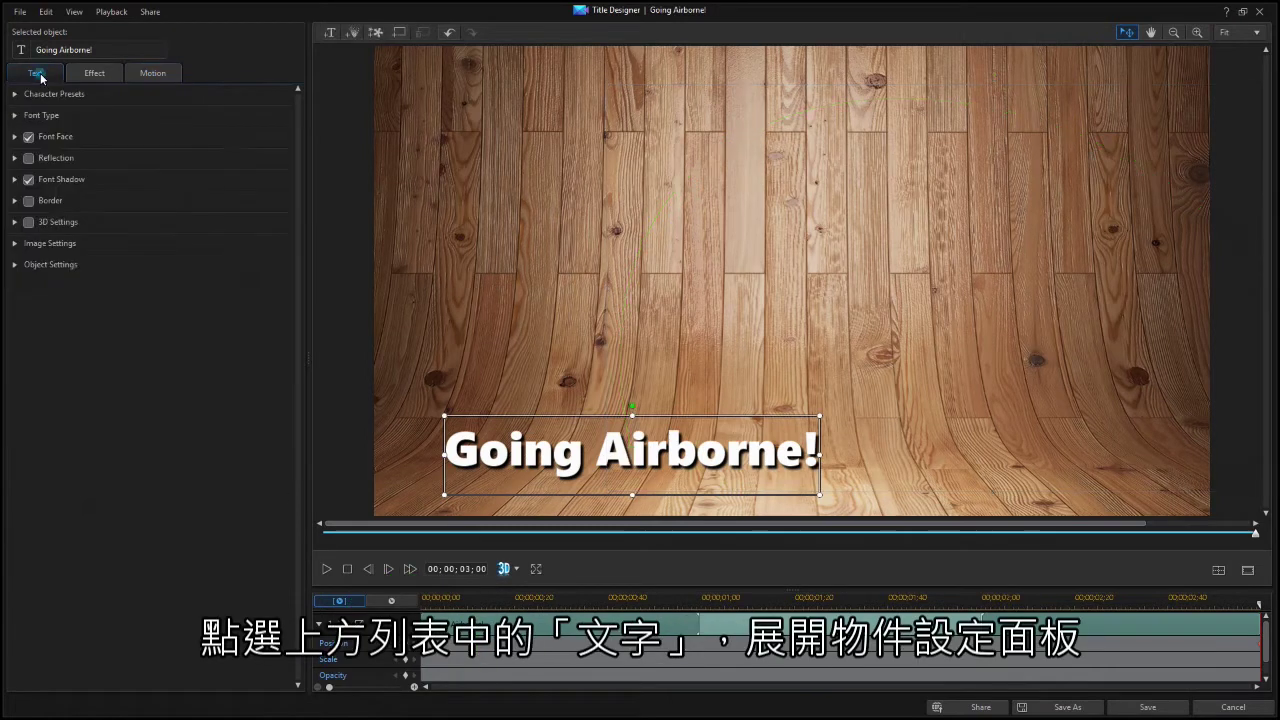
Step: Turn on Ease in for the title's position and raise it to about 0.75
left_click(14, 264)
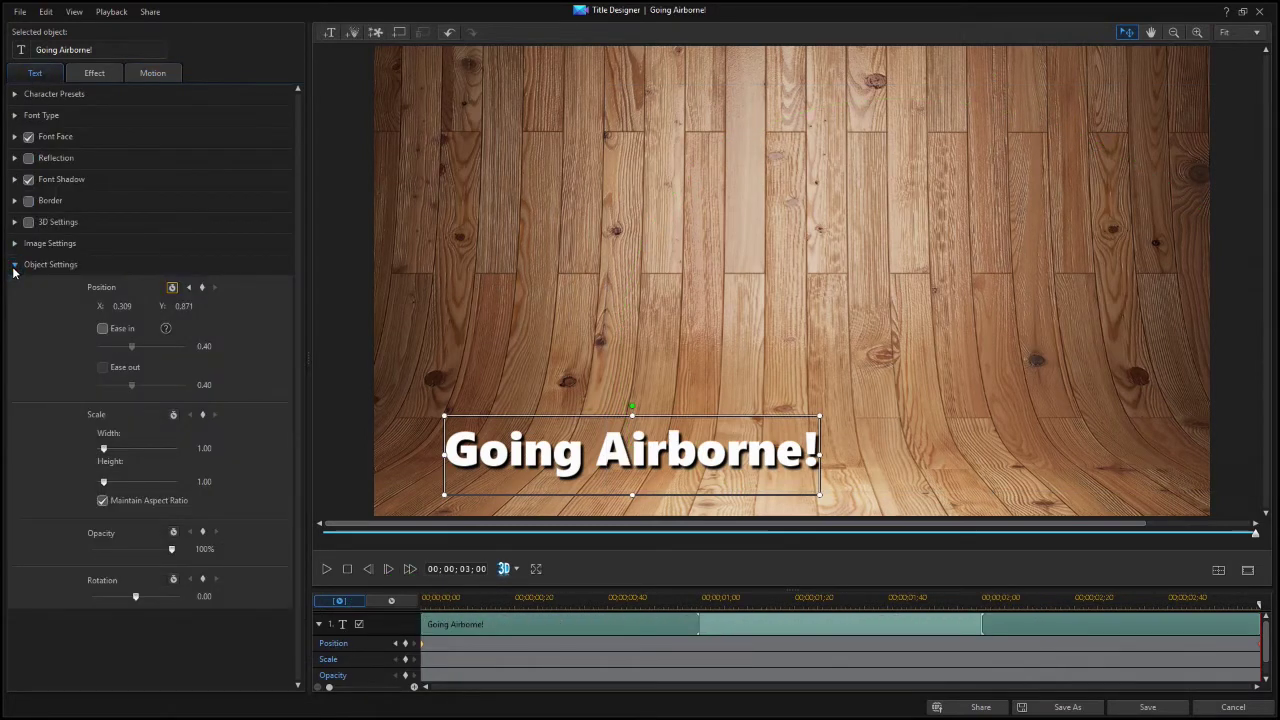
left_click(102, 328)
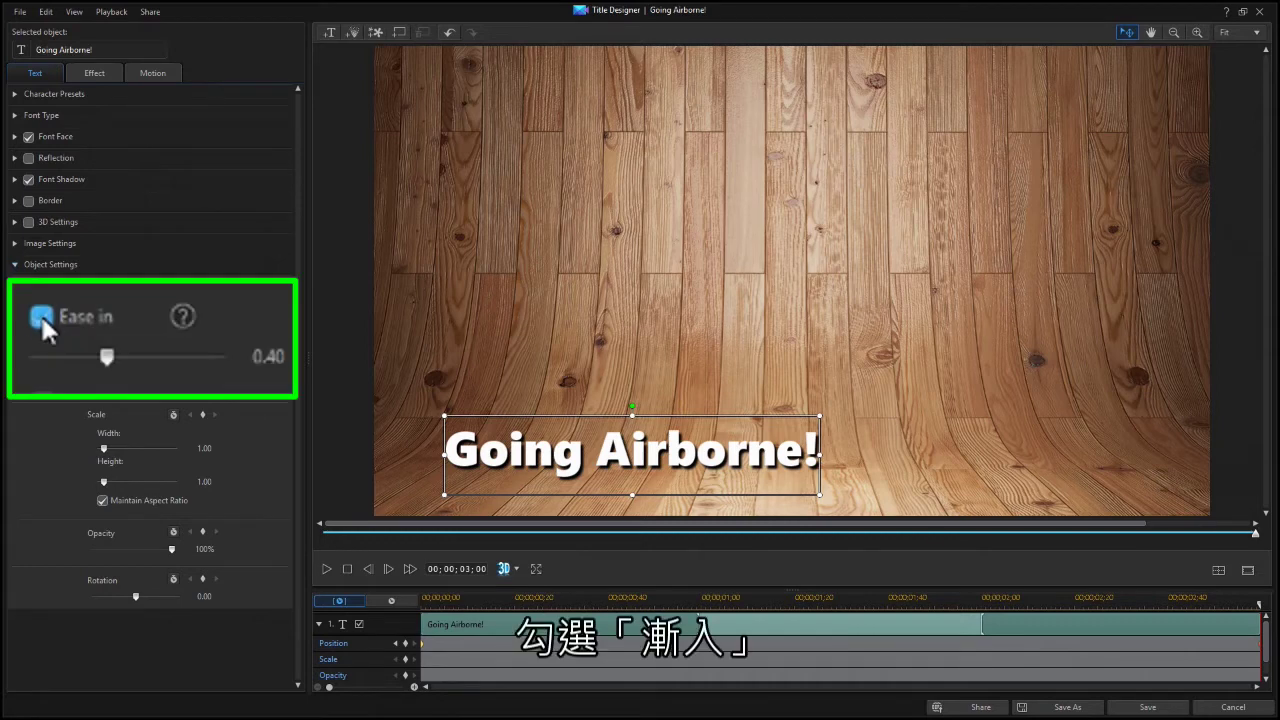
left_click_drag(103, 358, 211, 352)
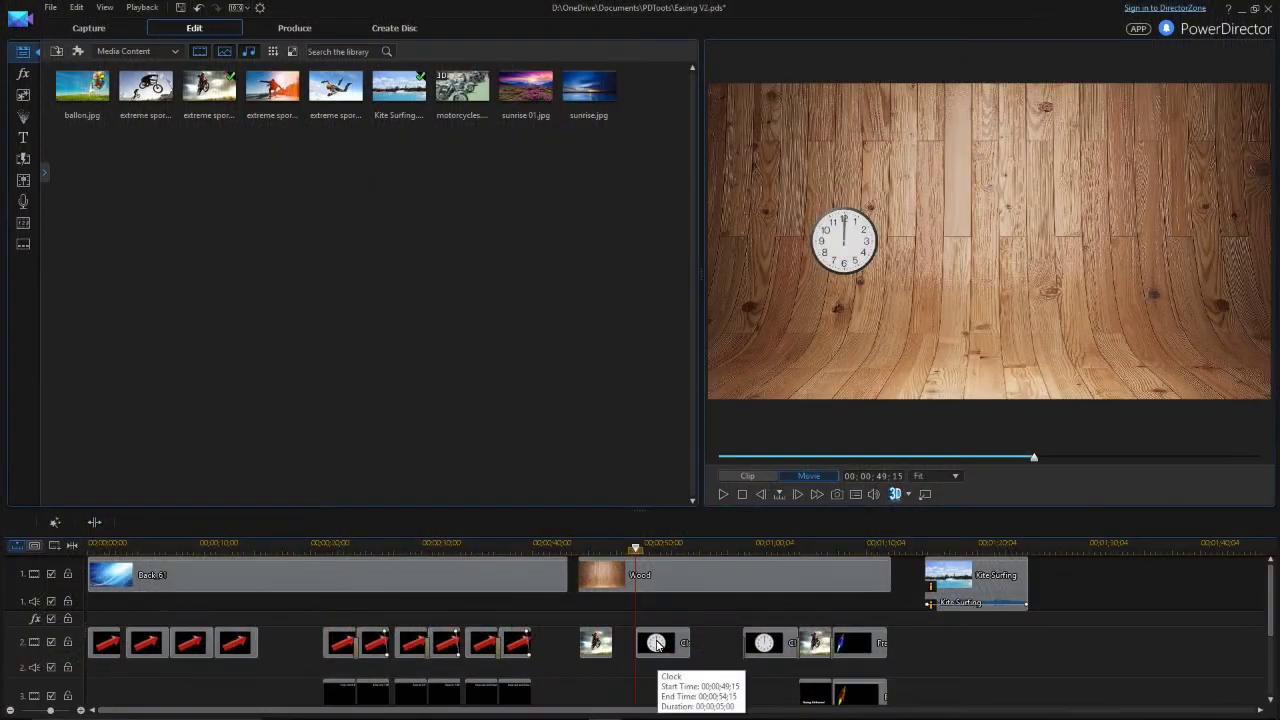
Step: Open the Clock clip in PiP Designer and apply the diamond motion path preset
left_click(657, 643)
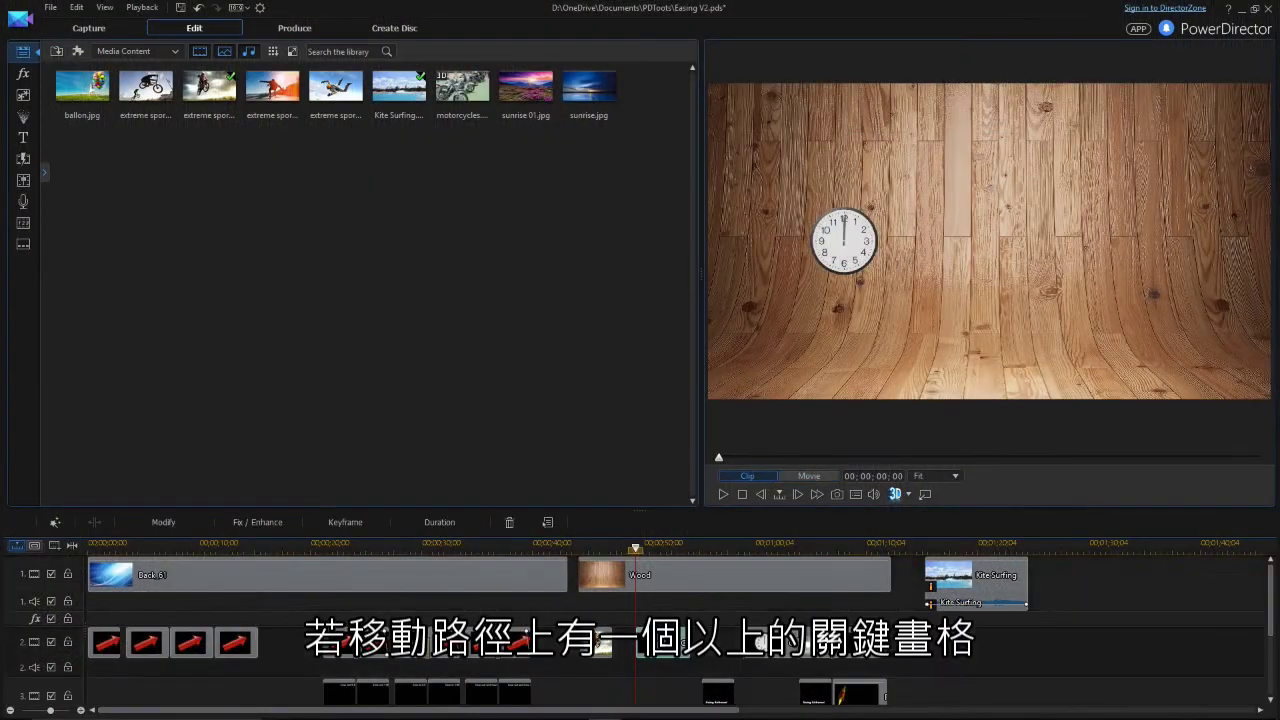
left_click(168, 526)
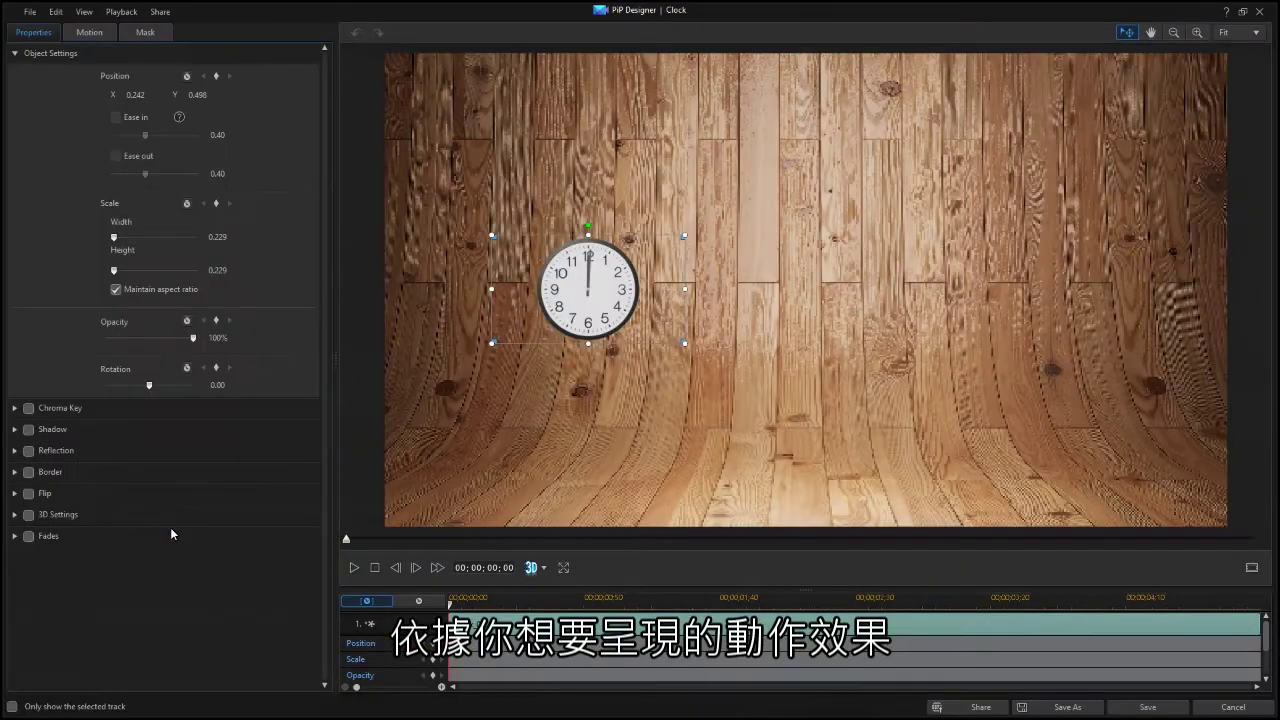
left_click(92, 33)
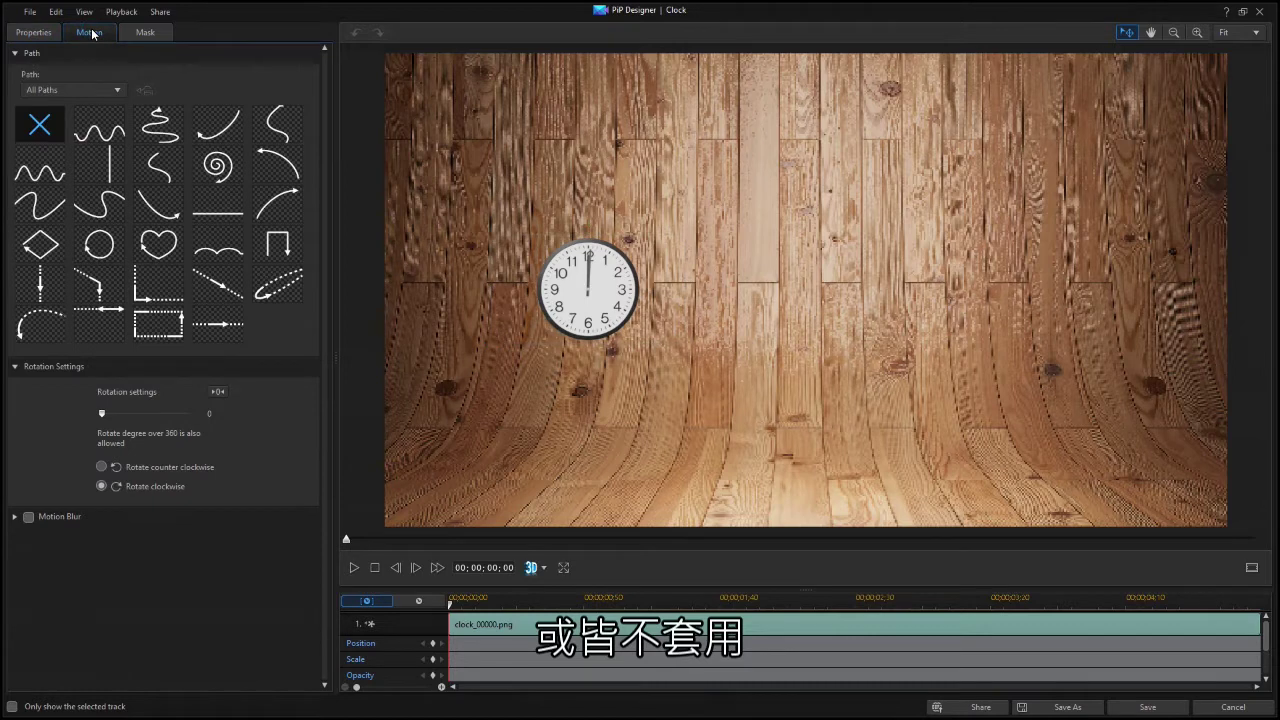
left_click(39, 245)
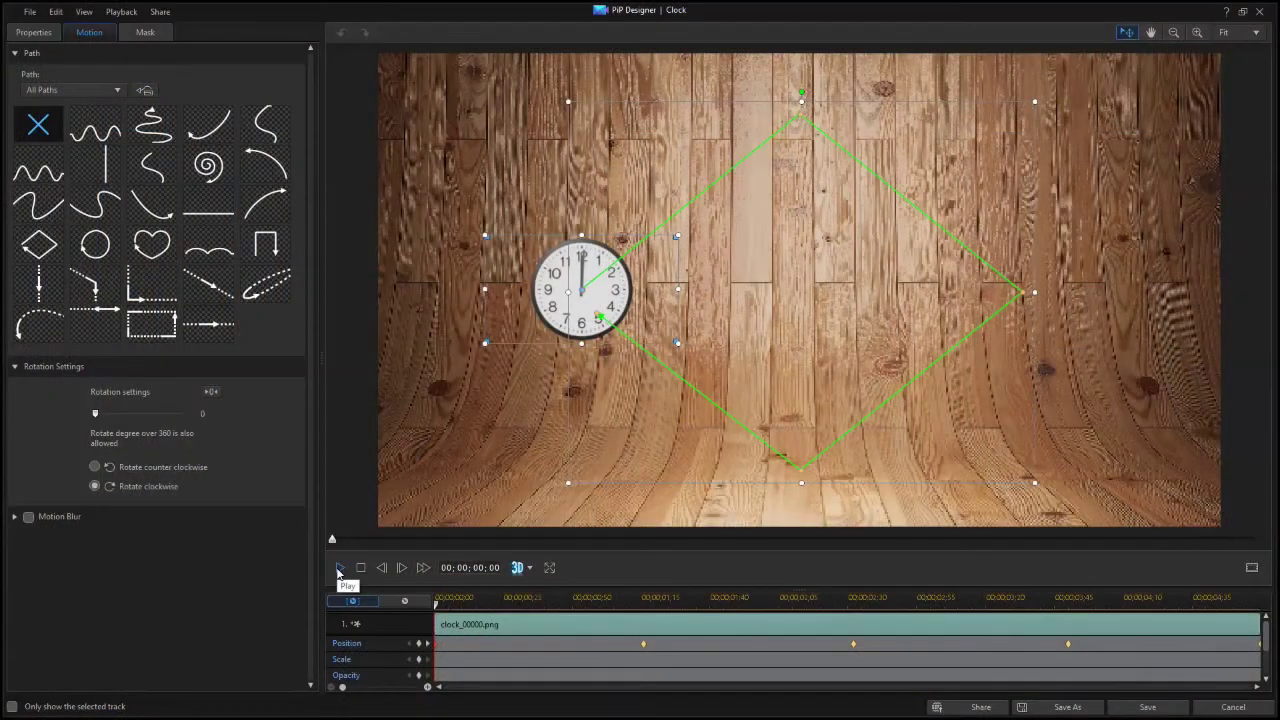
Step: Turn on Ease in at the clock's second position keyframe and set it to about 0.70
left_click(428, 643)
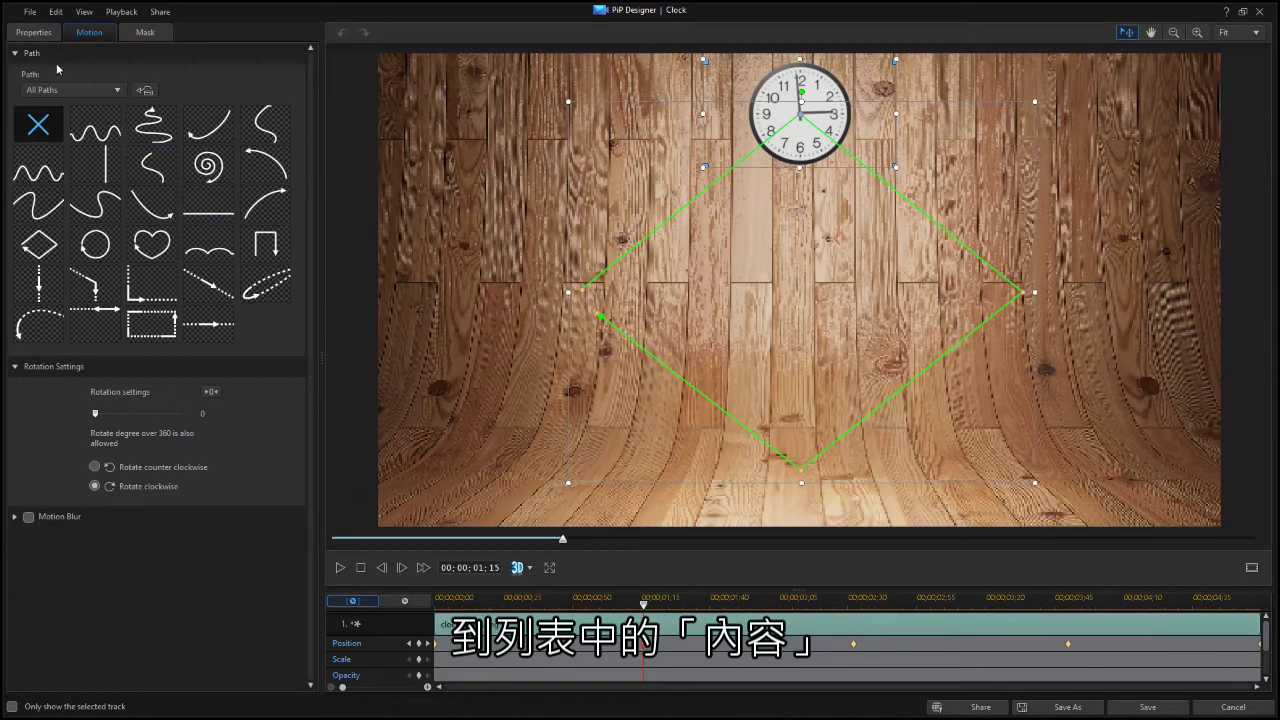
left_click(36, 33)
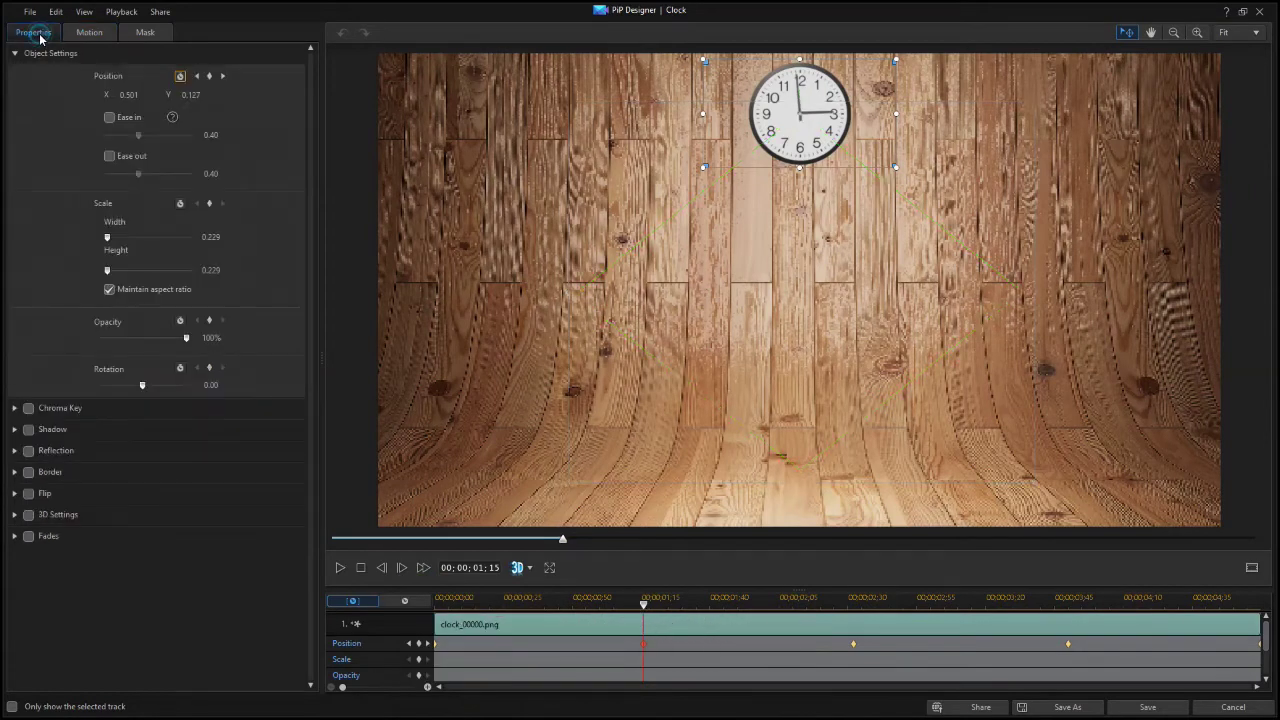
left_click(109, 118)
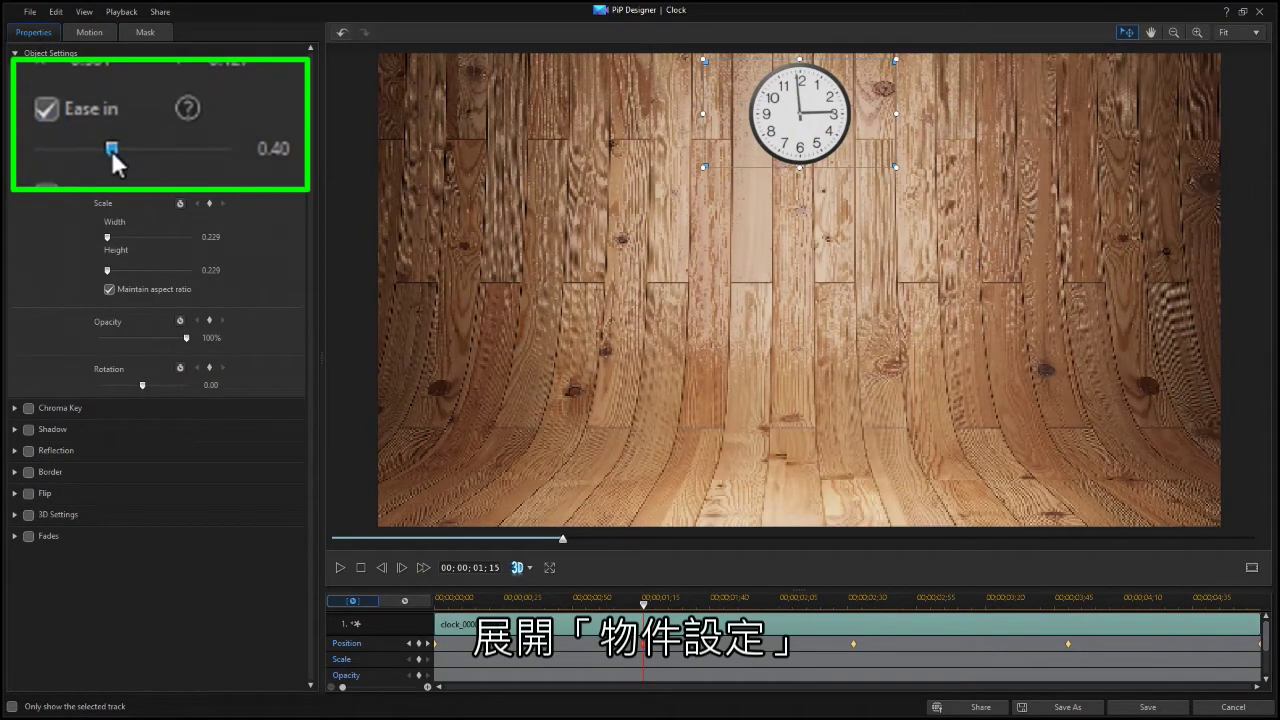
left_click_drag(112, 150, 174, 179)
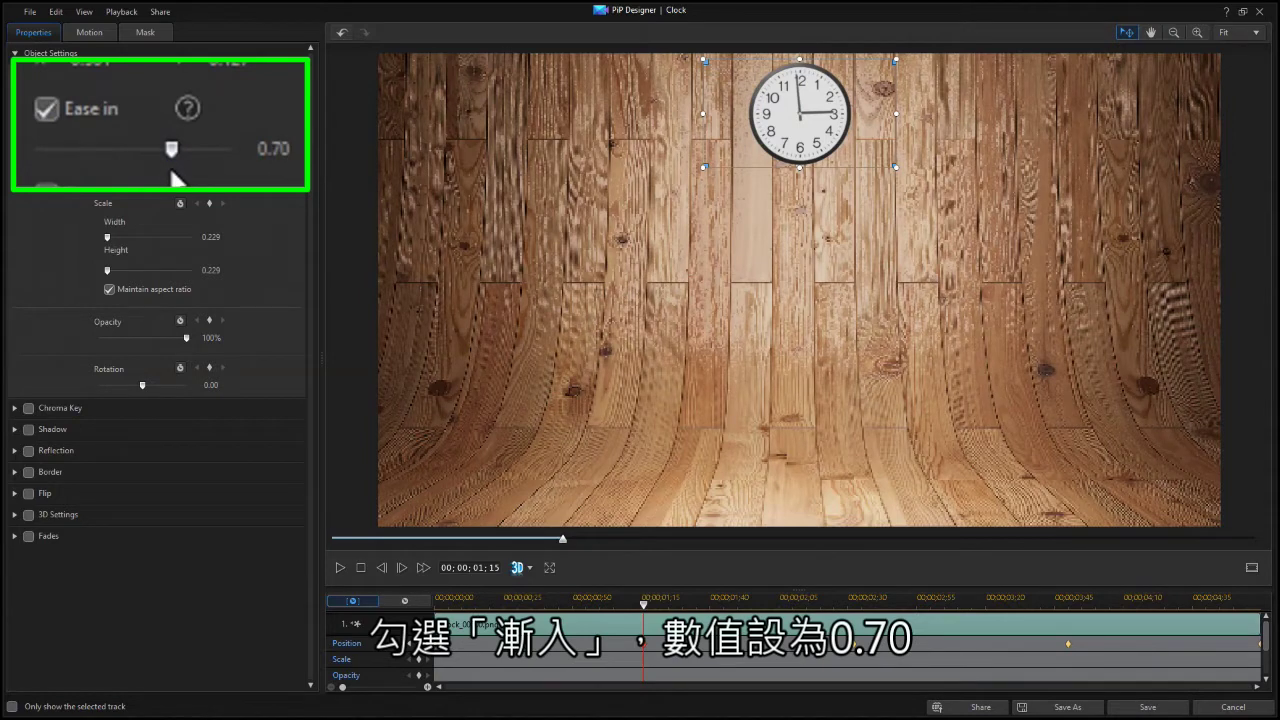
Step: Duplicate the previous keyframe's settings onto the clock's third position keyframe
left_click(427, 643)
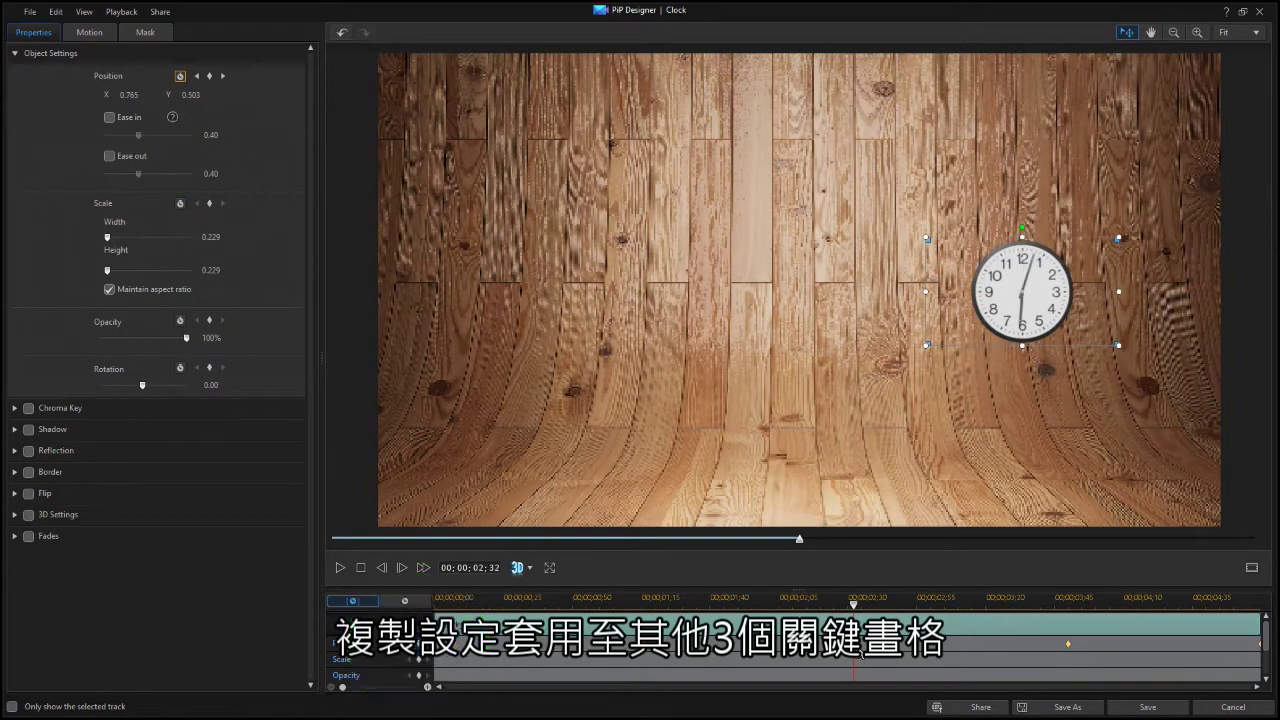
right_click(1068, 643)
left_click(1110, 600)
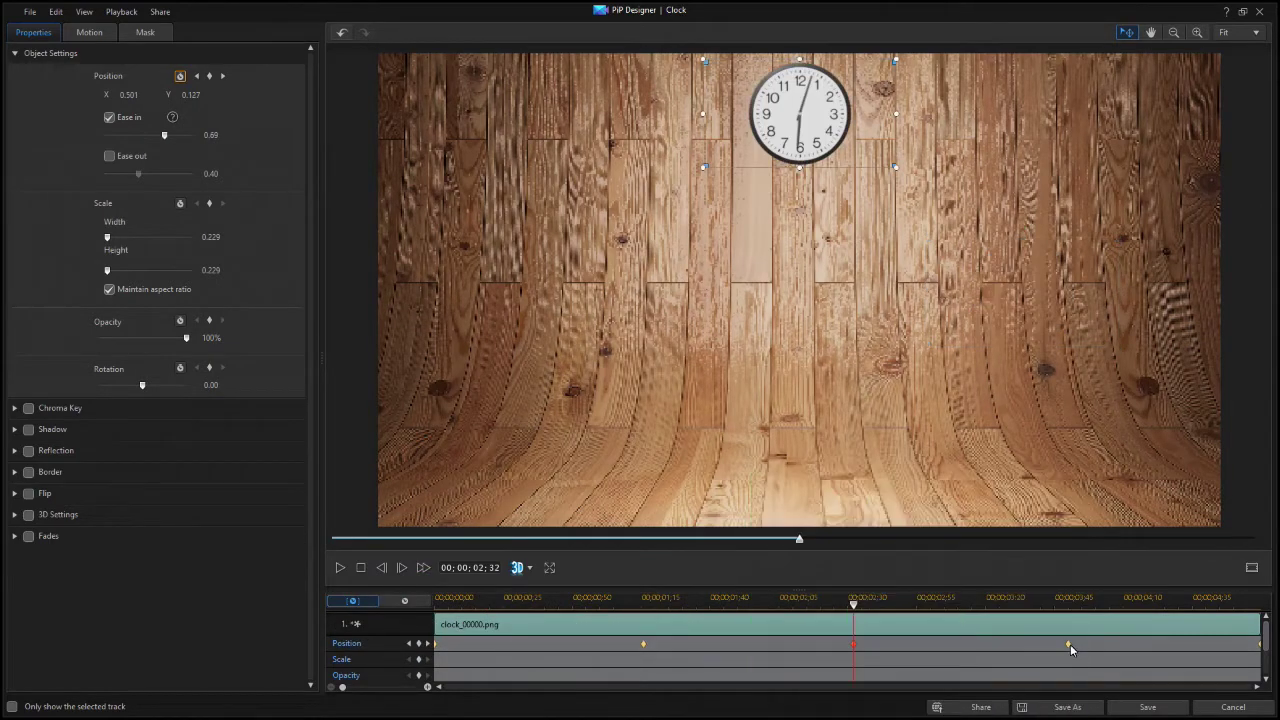
right_click(1068, 643)
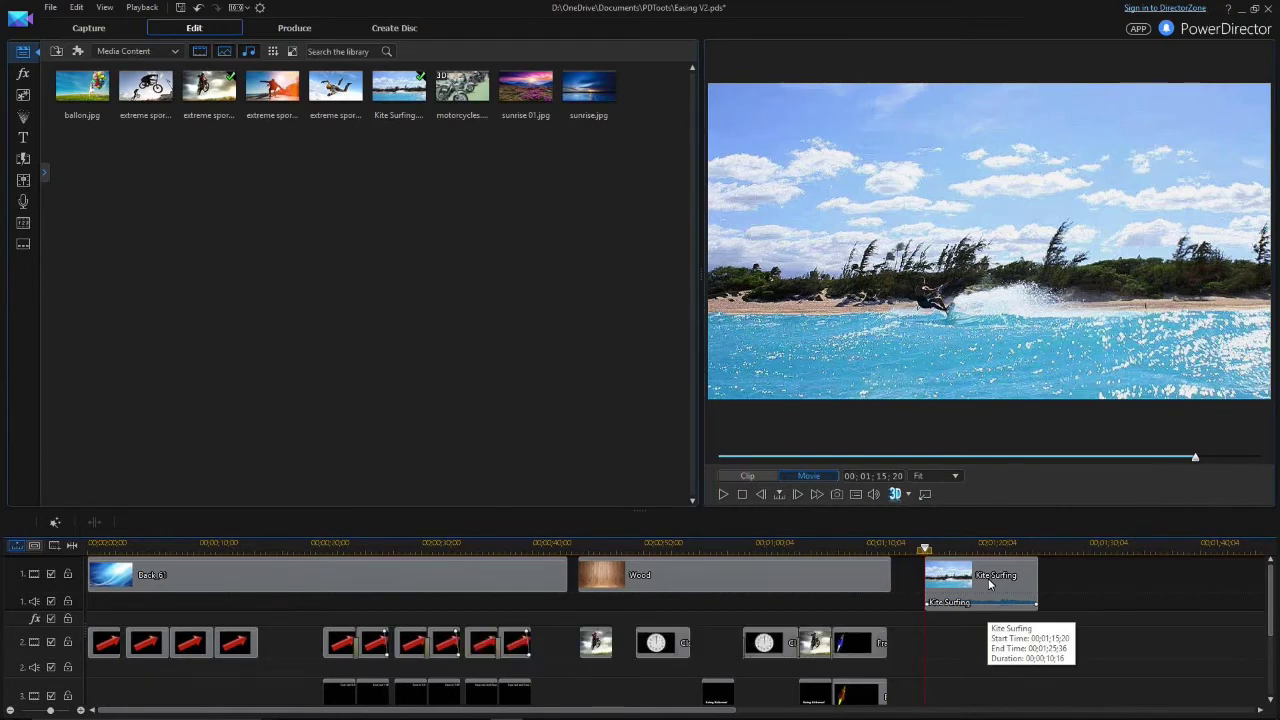
Step: Enable Video Speed in Power Tools for the Kite Surfing clip and open Speed Adjustment
left_click(988, 580)
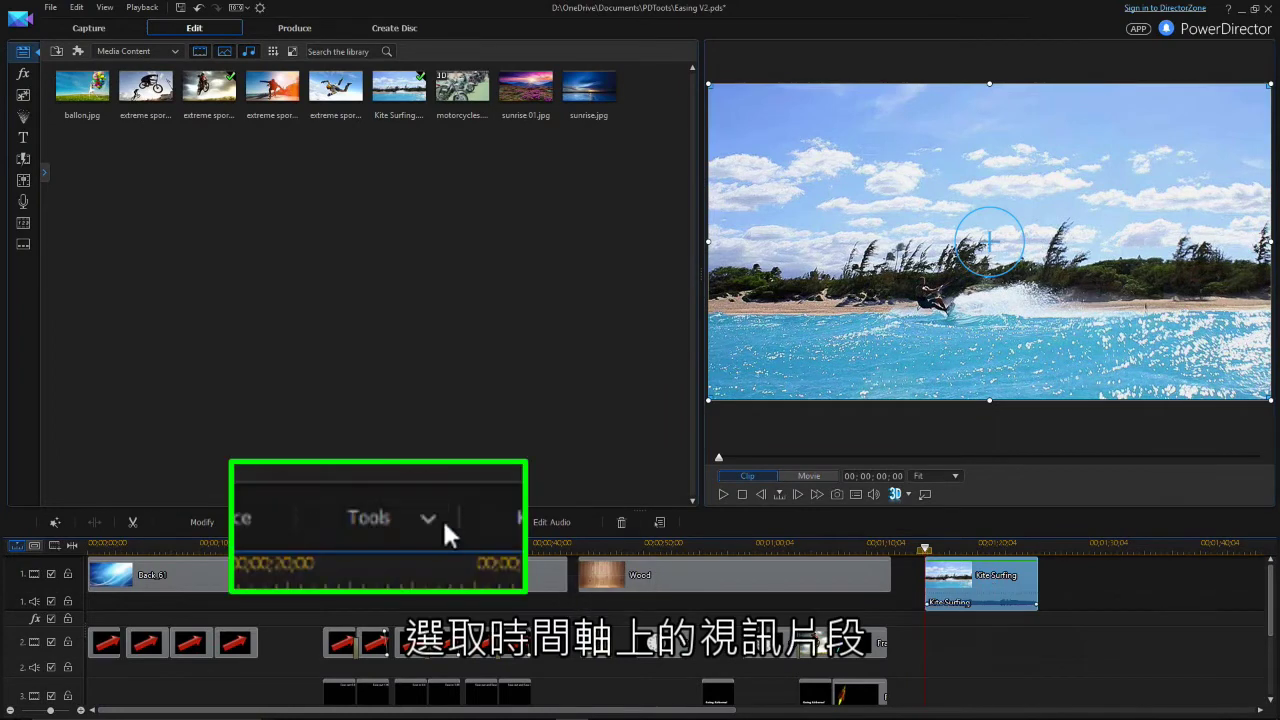
left_click(400, 522)
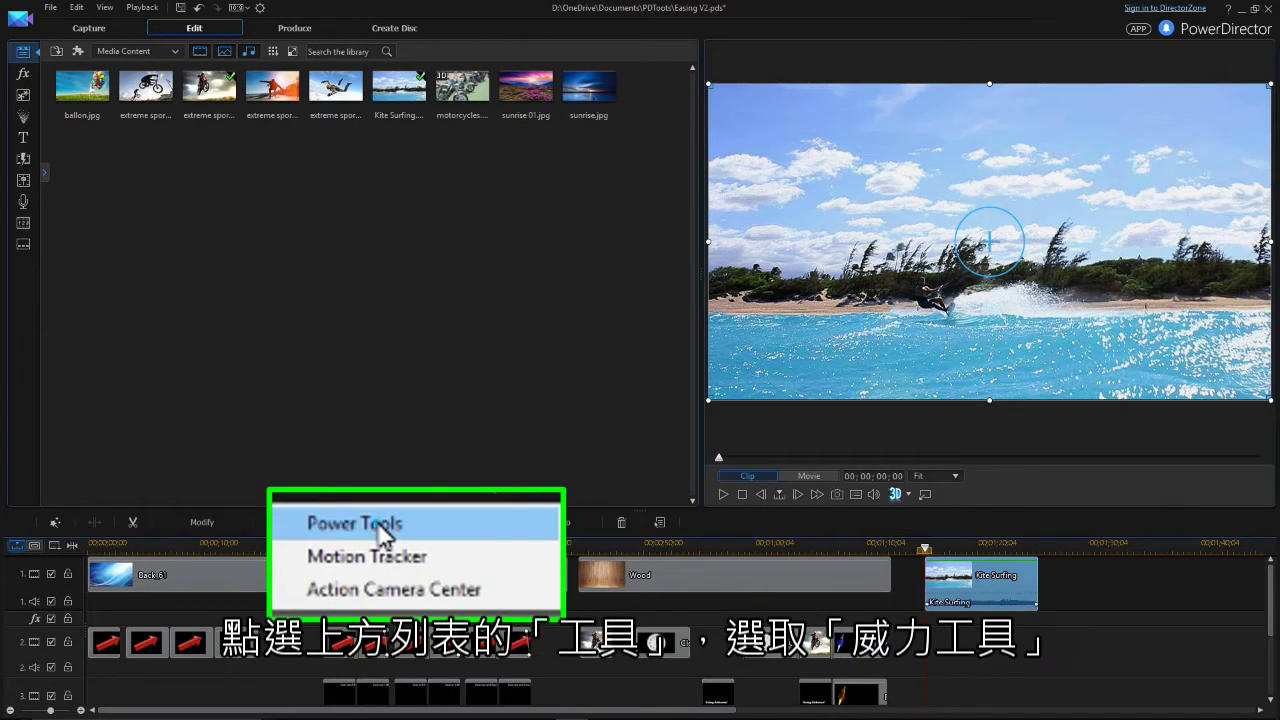
left_click(383, 528)
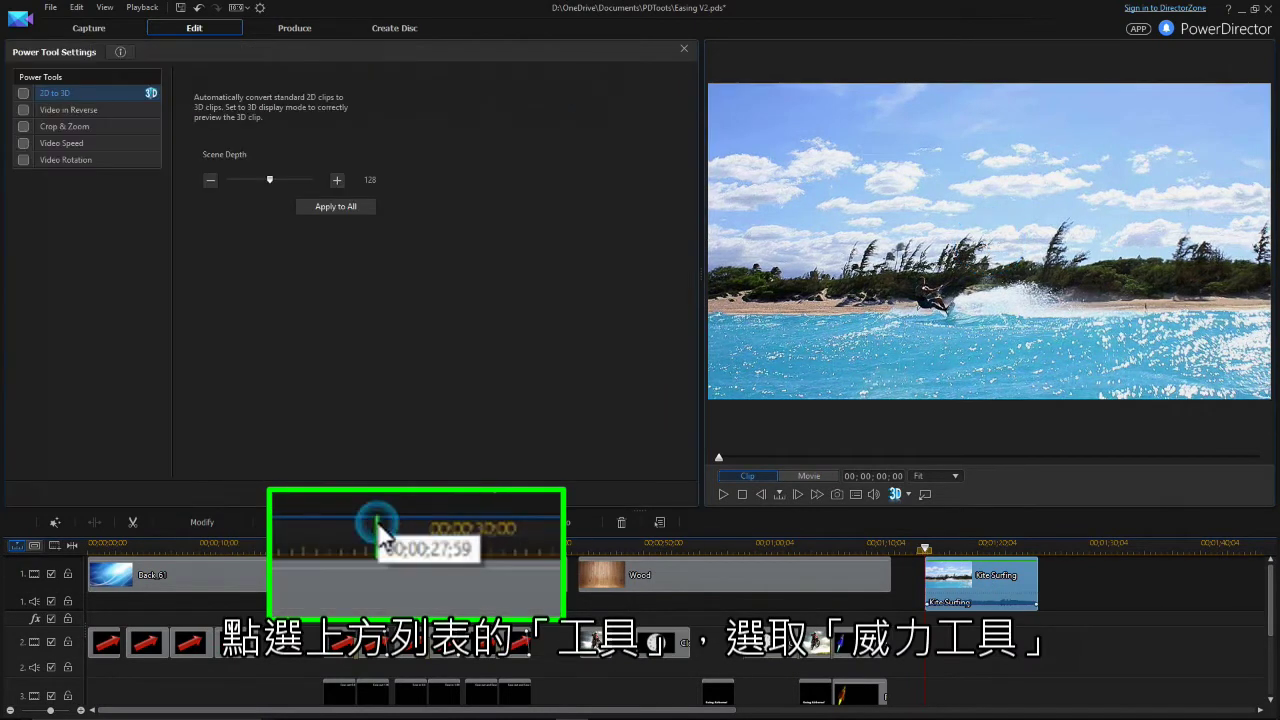
left_click(23, 143)
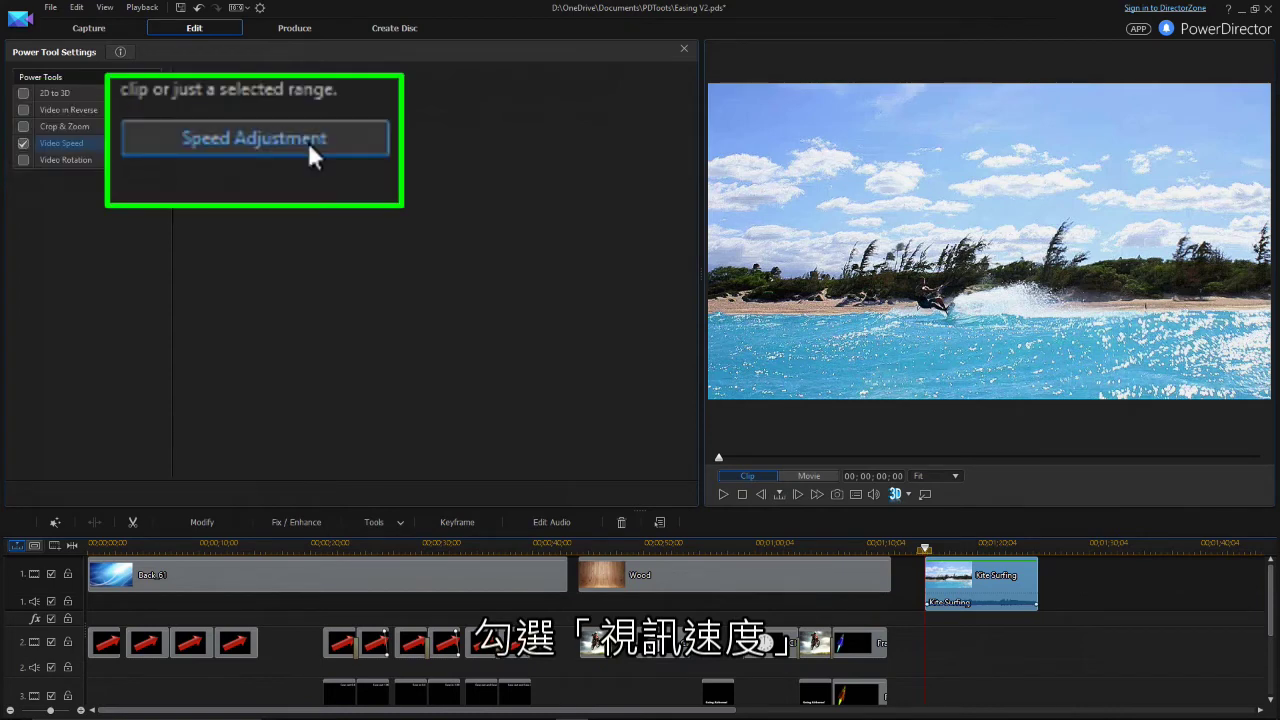
left_click(306, 139)
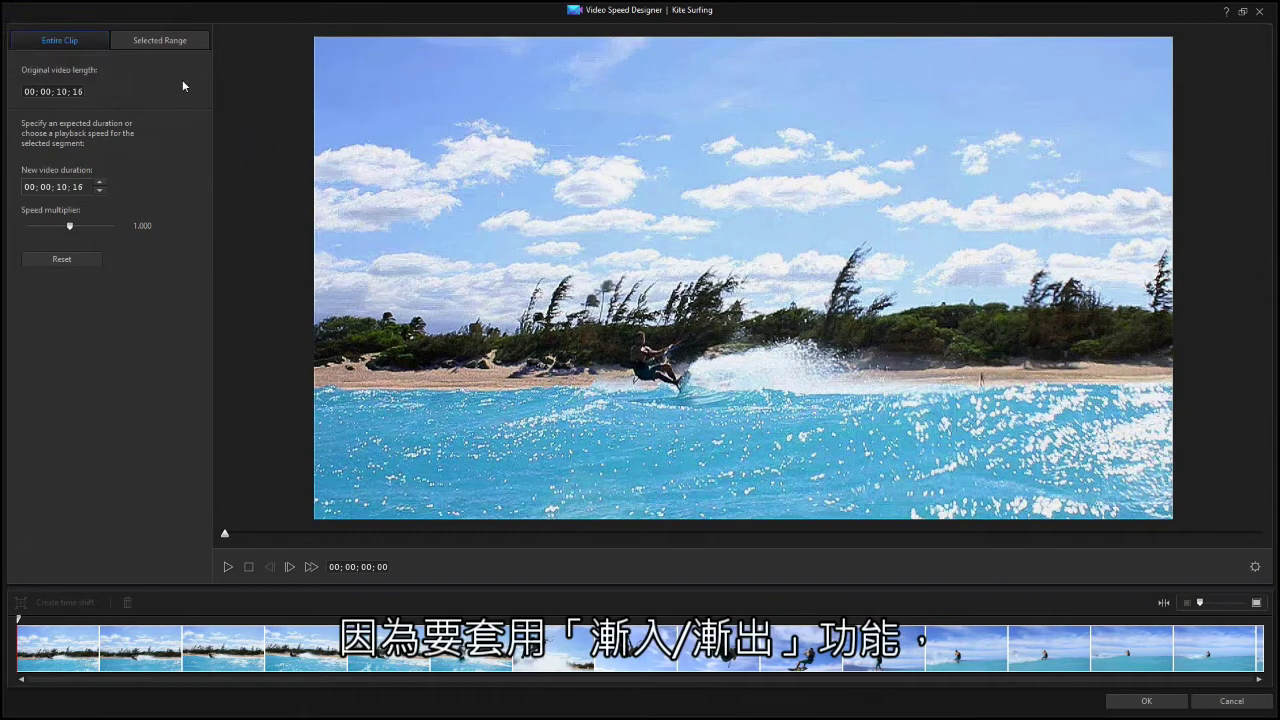
Step: In Selected Range, create a 00;00;02;22 time shift spanning the surfer's jump
left_click(157, 40)
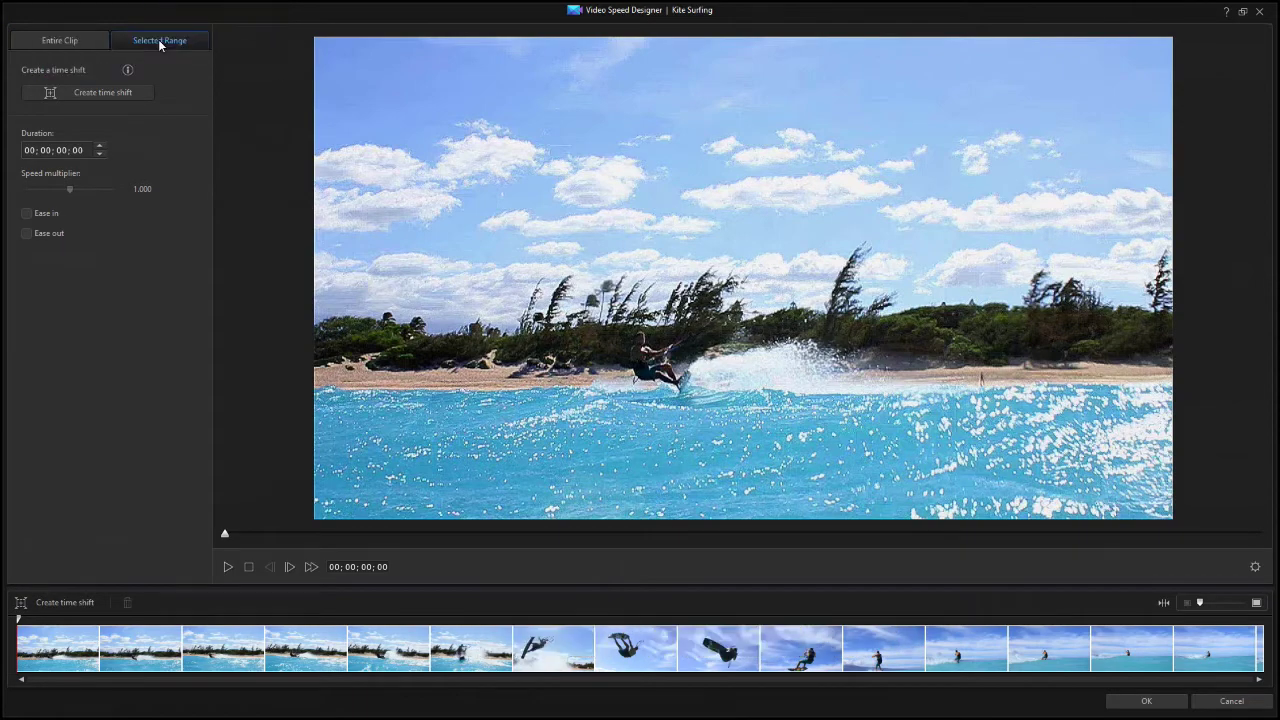
left_click_drag(18, 620, 509, 640)
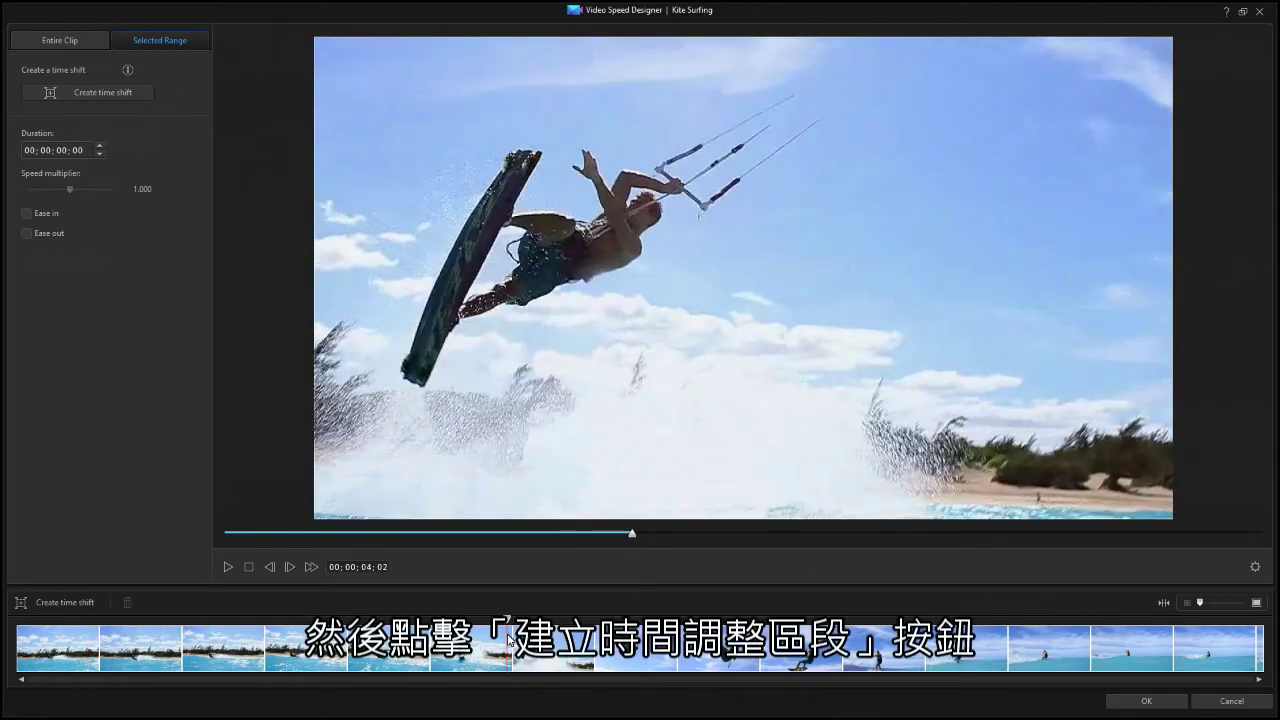
left_click(140, 95)
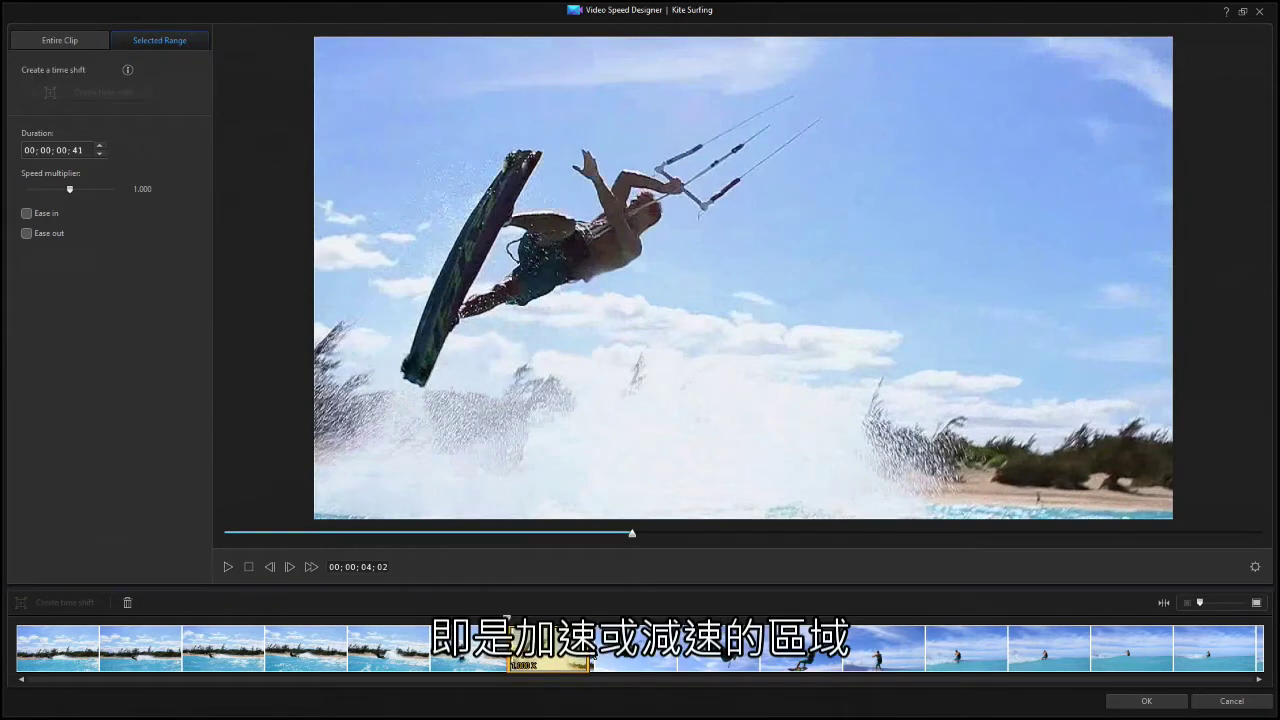
left_click_drag(590, 657, 812, 679)
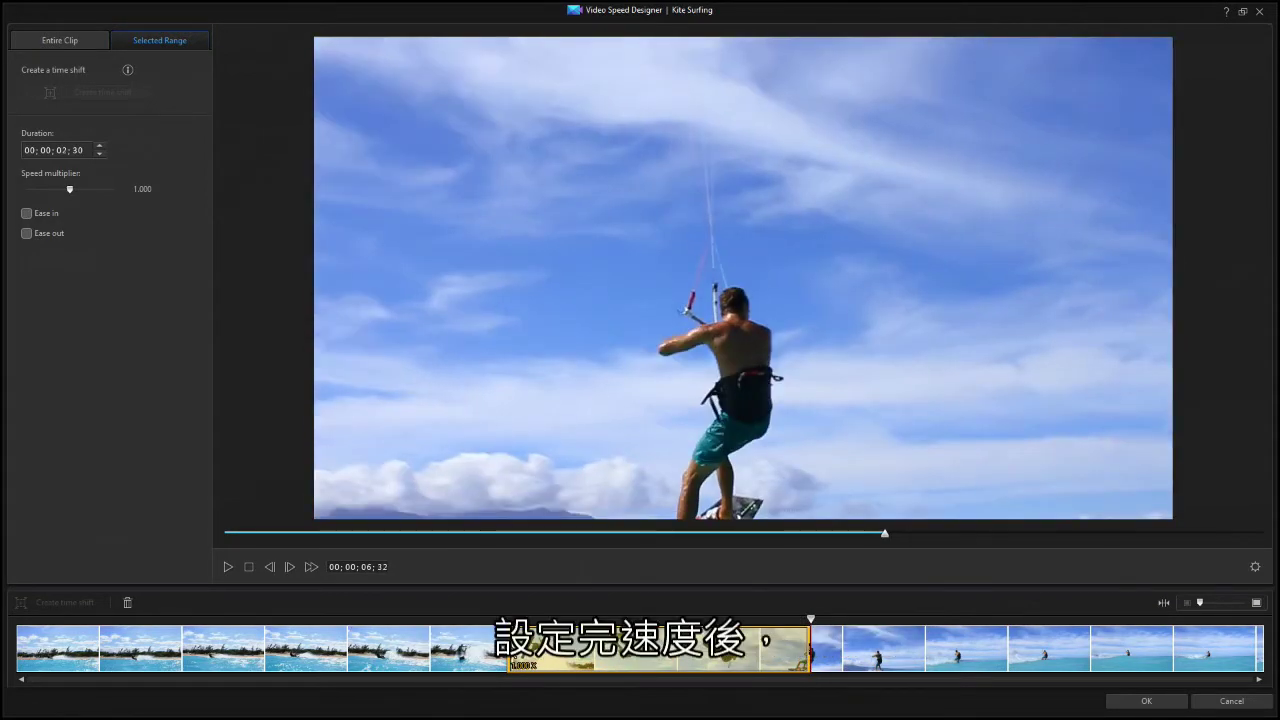
left_click_drag(516, 651, 527, 659)
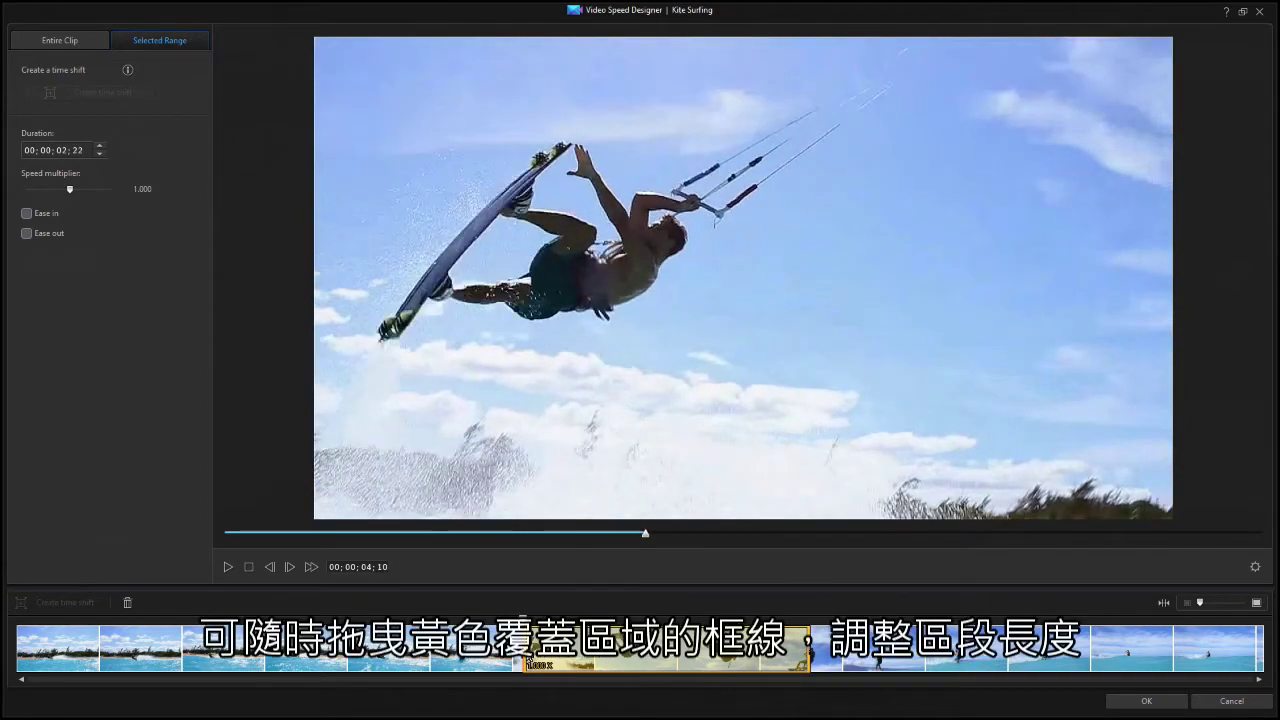
Step: Edit the range's duration, then set the Speed multiplier to 0.310, stretching it to 00;00;07;38
left_click(63, 150)
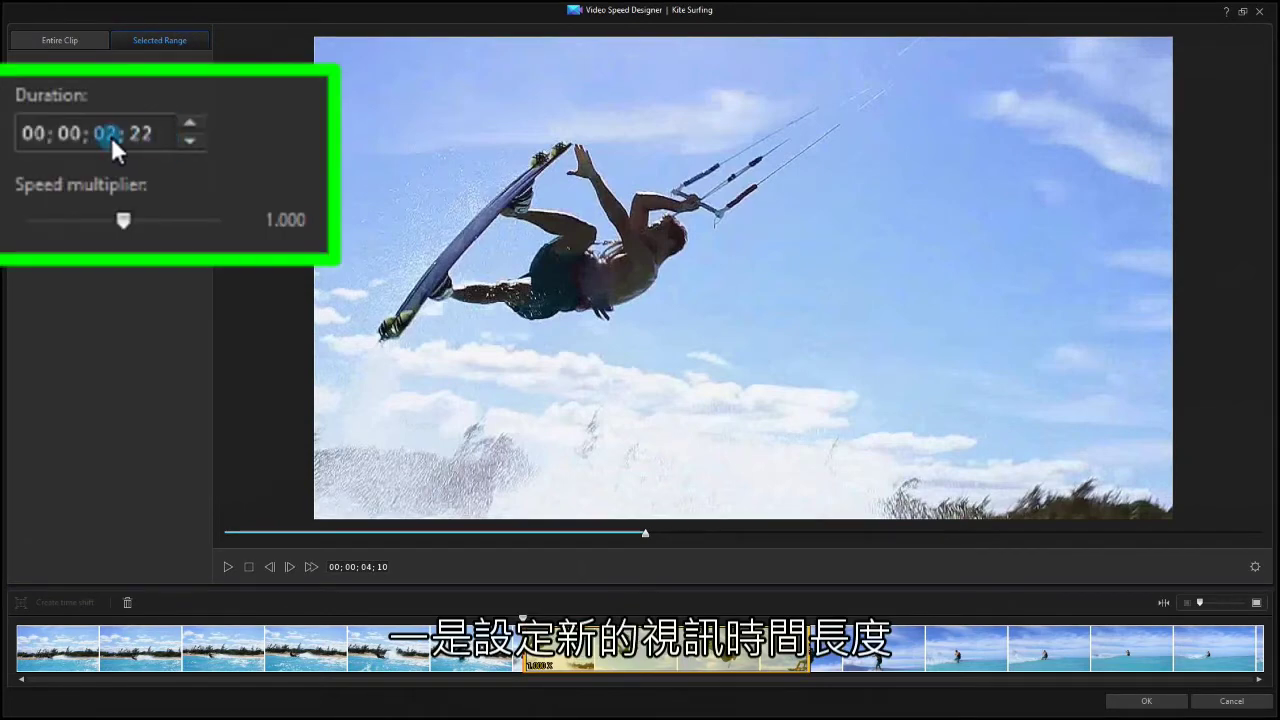
type("10; ")
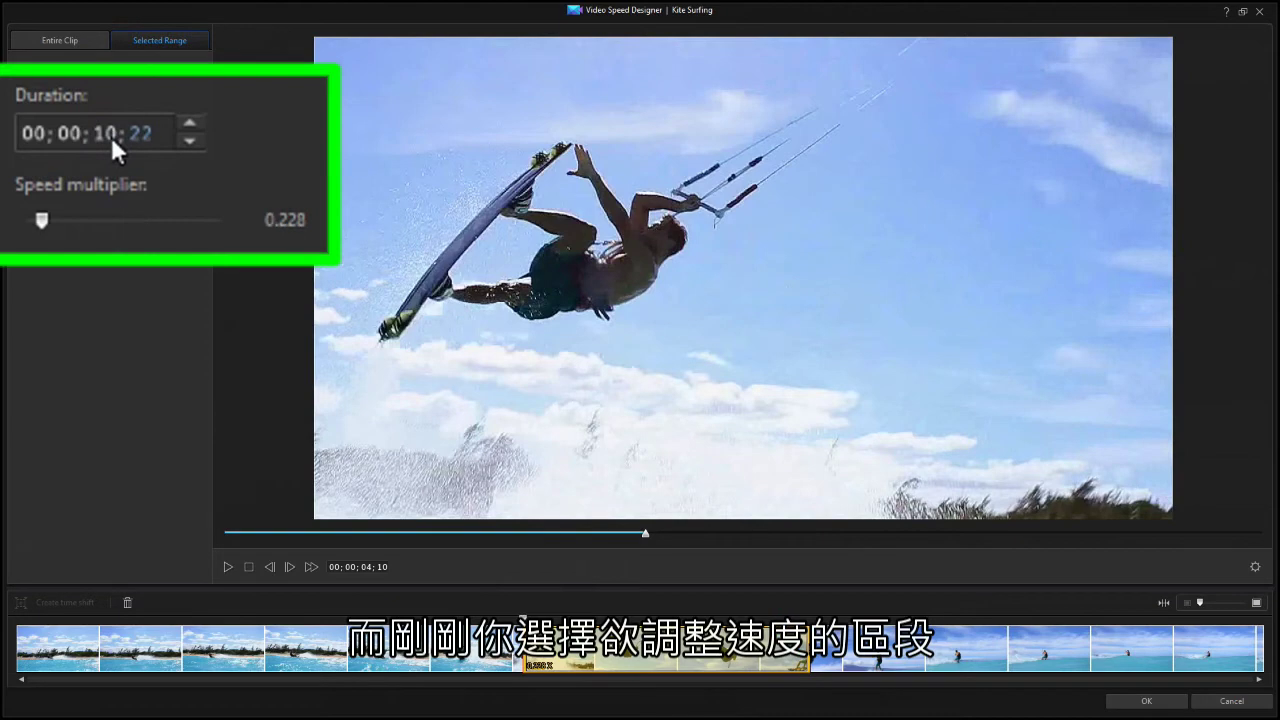
type("00")
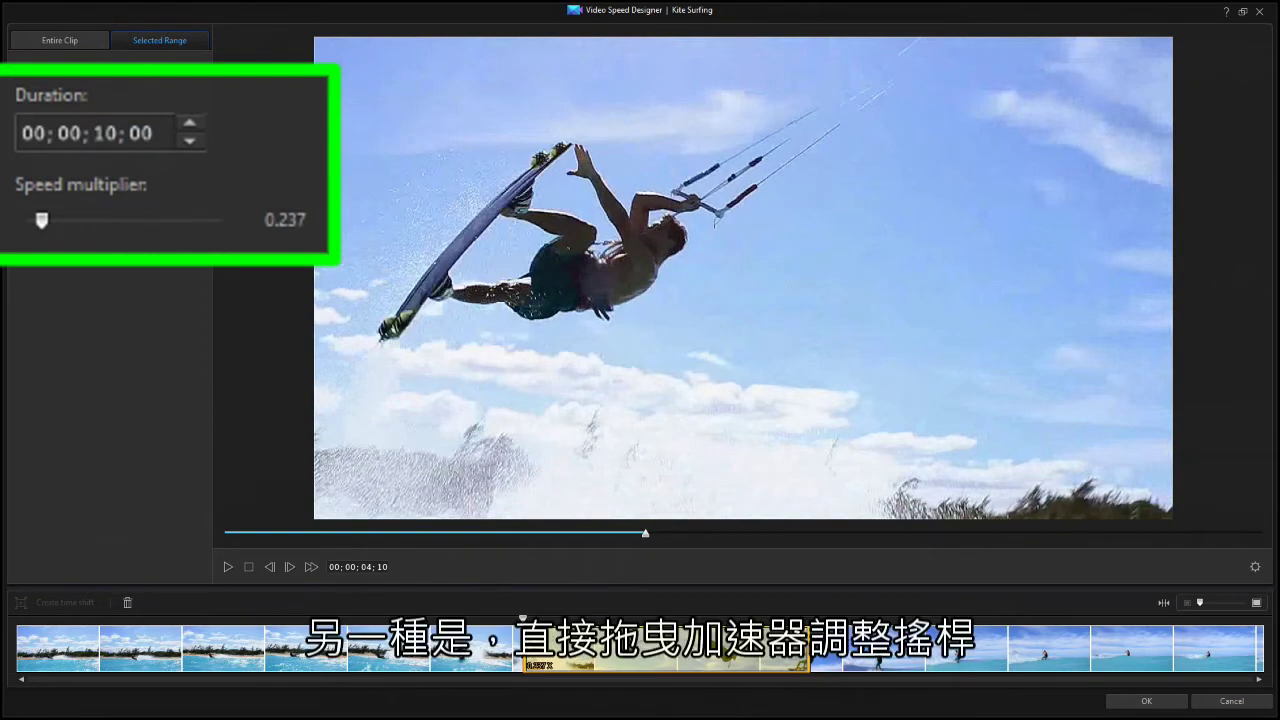
mouse_move(41, 216)
left_mouse_down()
mouse_move(166, 222)
mouse_move(2, 232)
mouse_move(23, 223)
left_mouse_up()
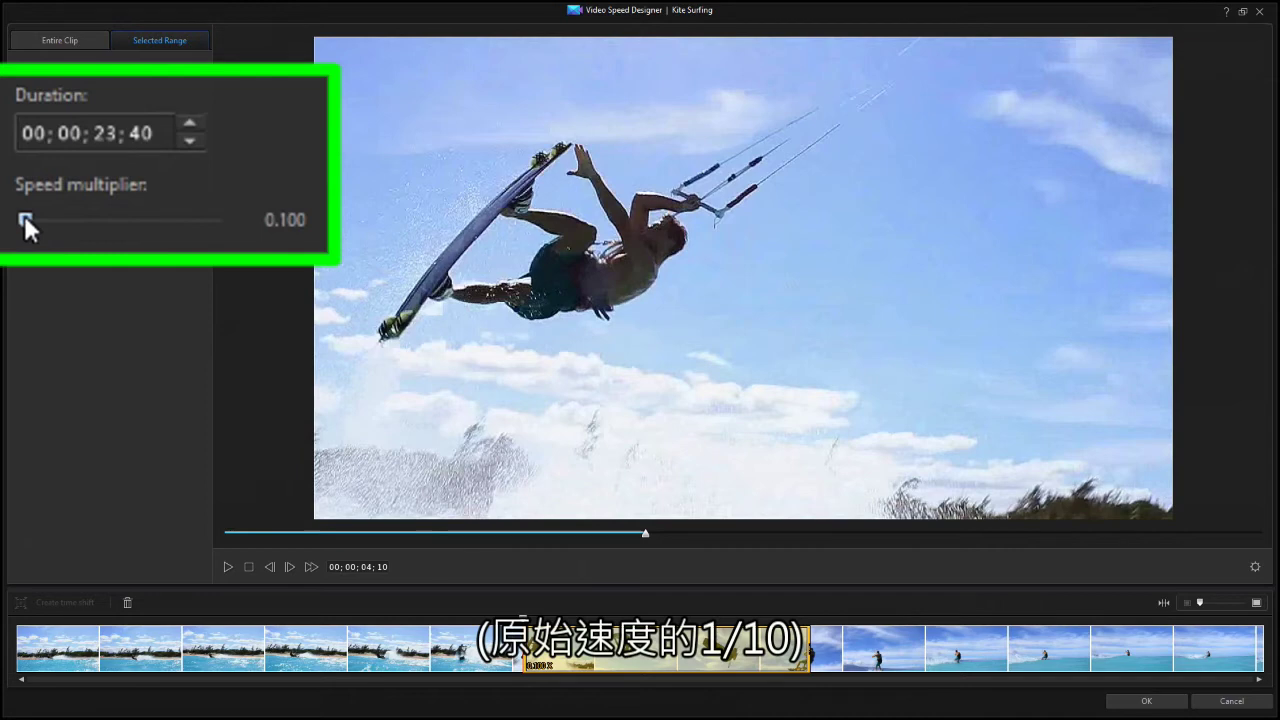
left_click_drag(24, 219, 316, 245)
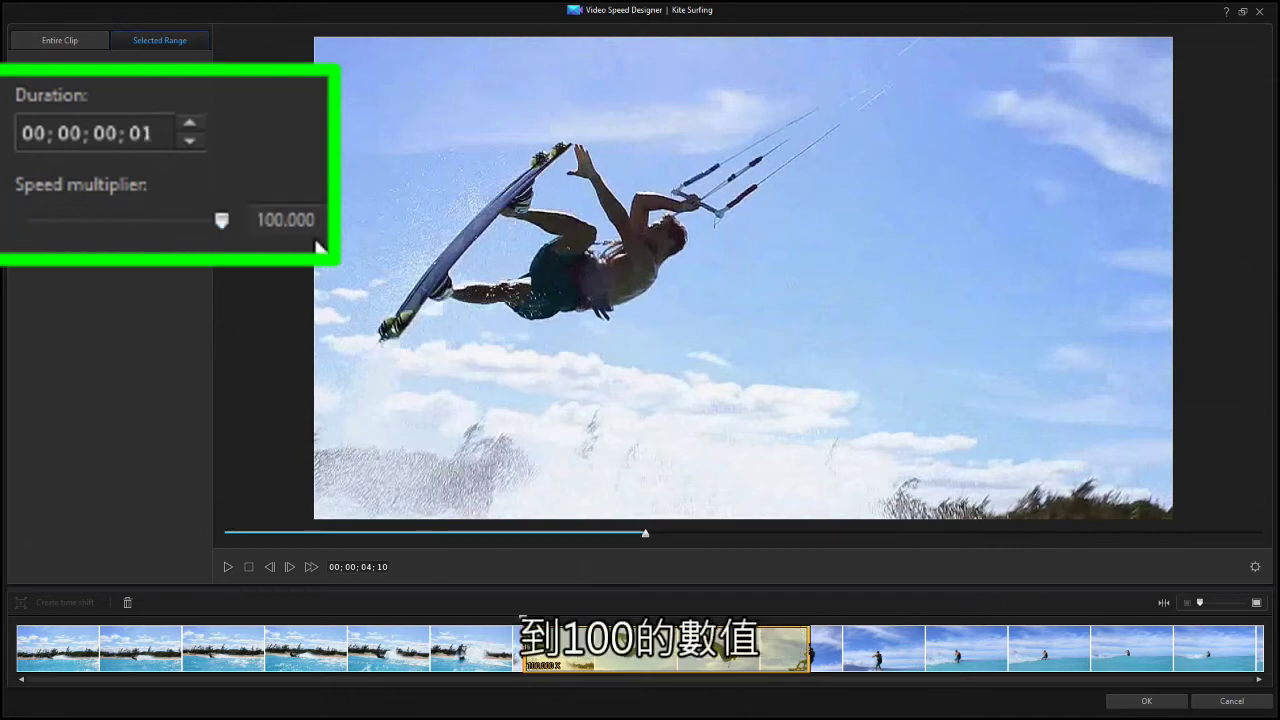
left_click_drag(217, 218, 44, 226)
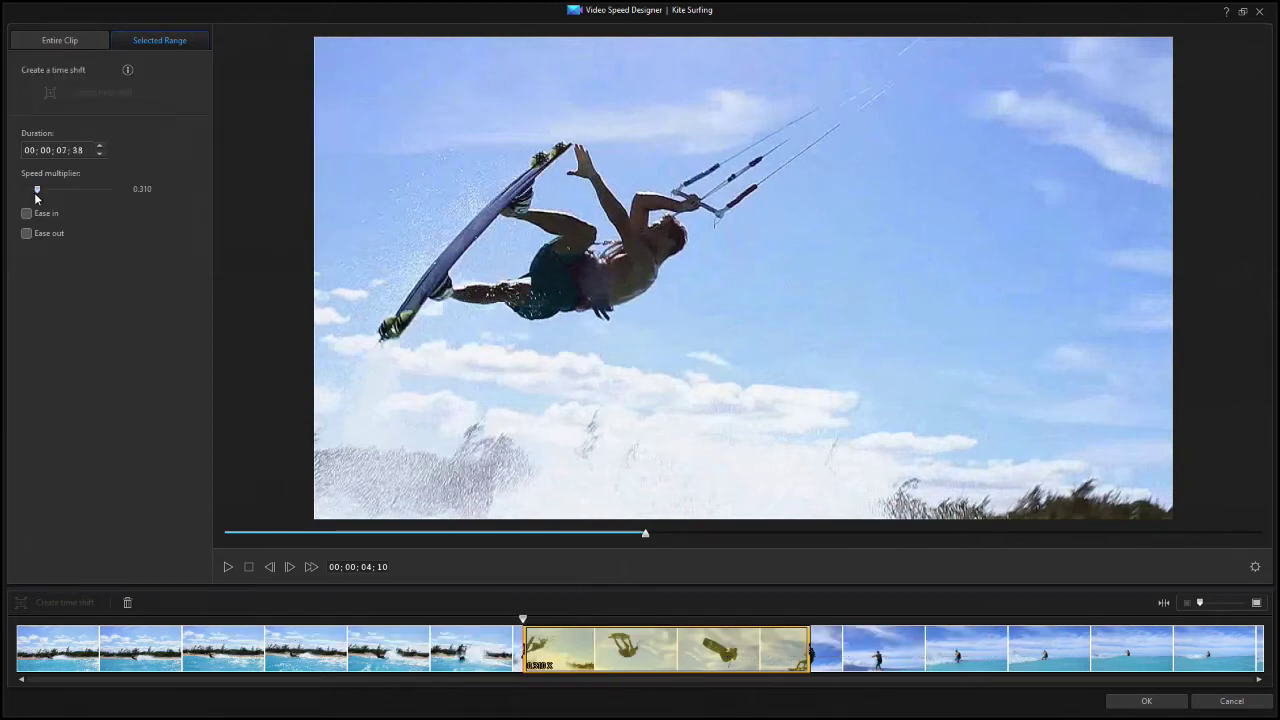
Step: Tick Ease out and Ease in for the slowed jump range, making it 00;00;05;24 long
left_click(27, 234)
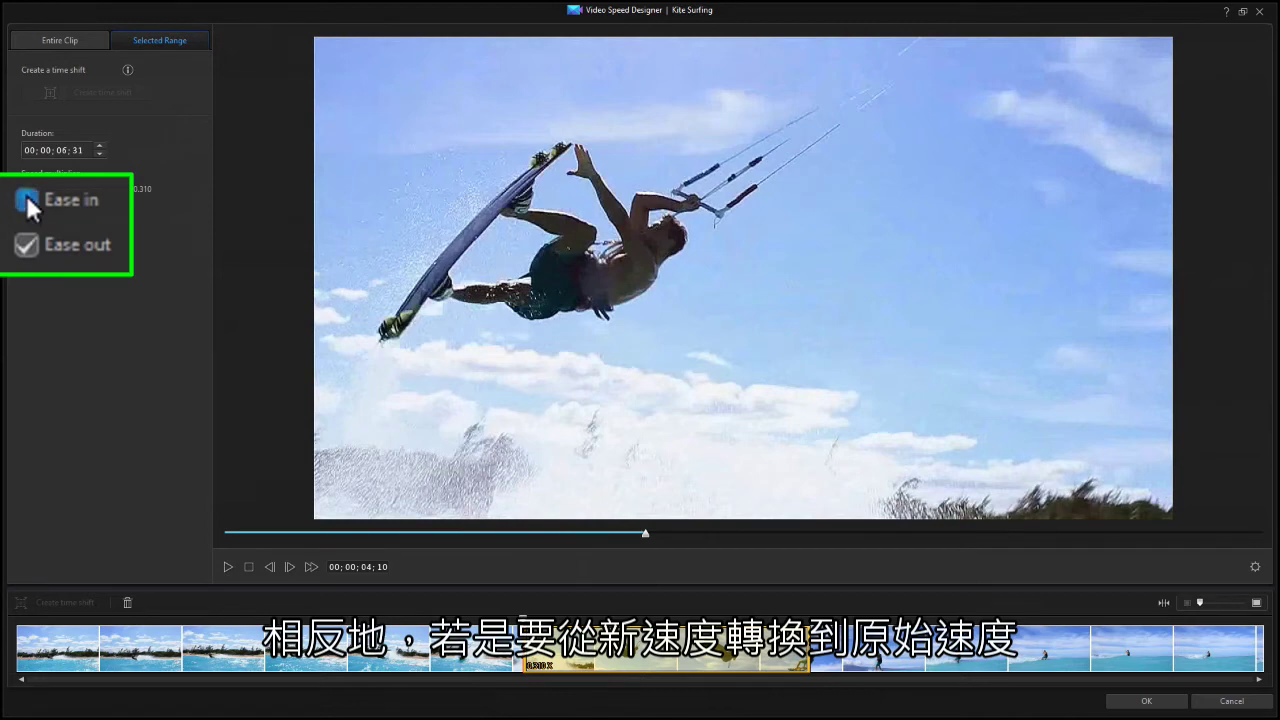
left_click(26, 198)
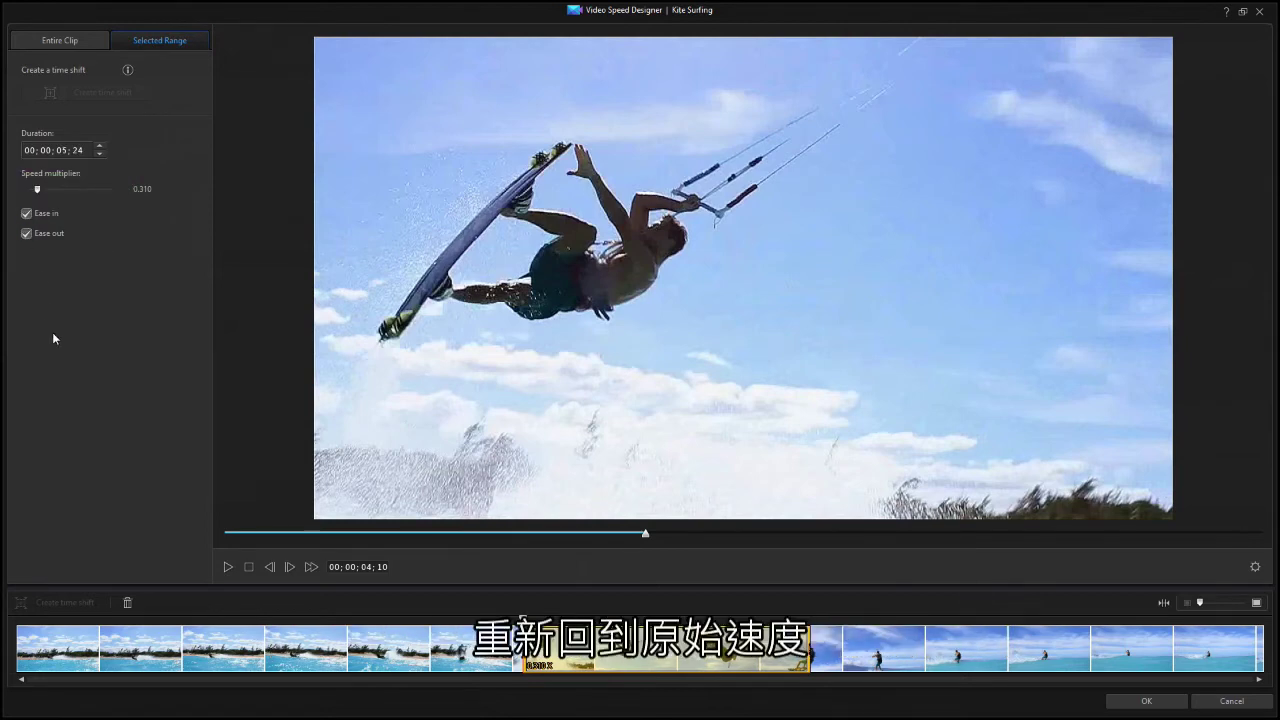
left_click(78, 621)
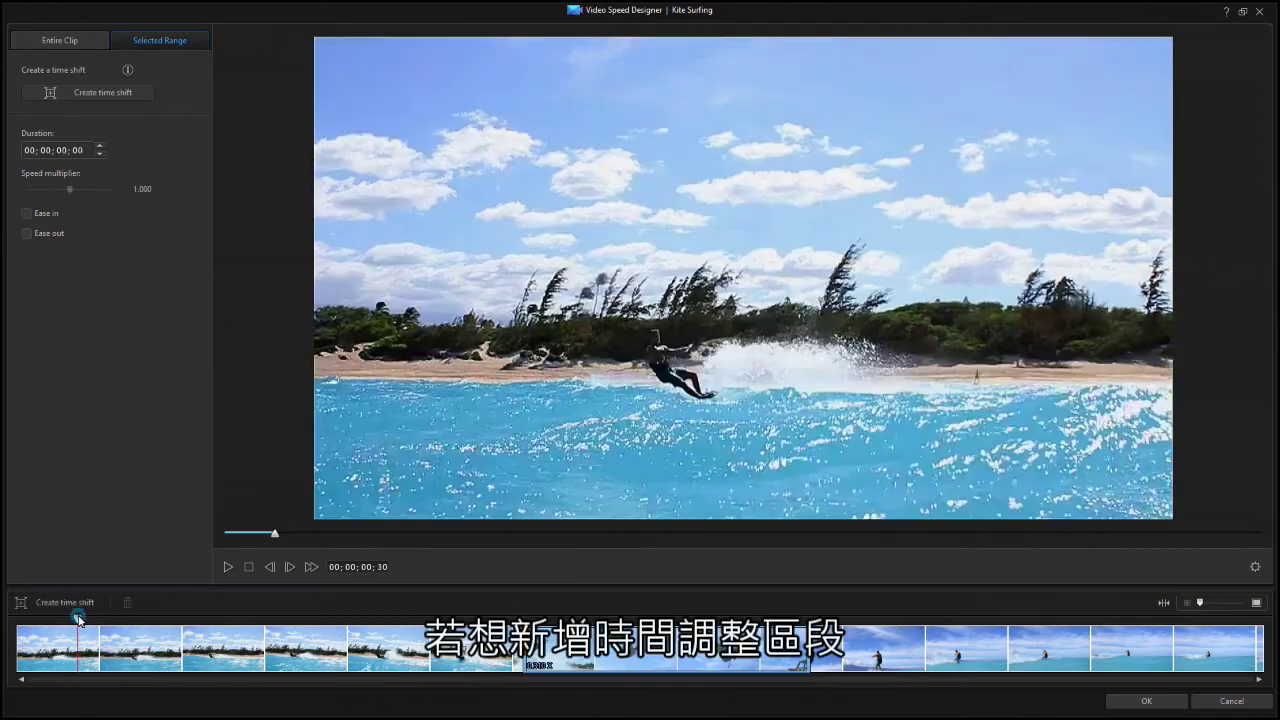
left_click(19, 628)
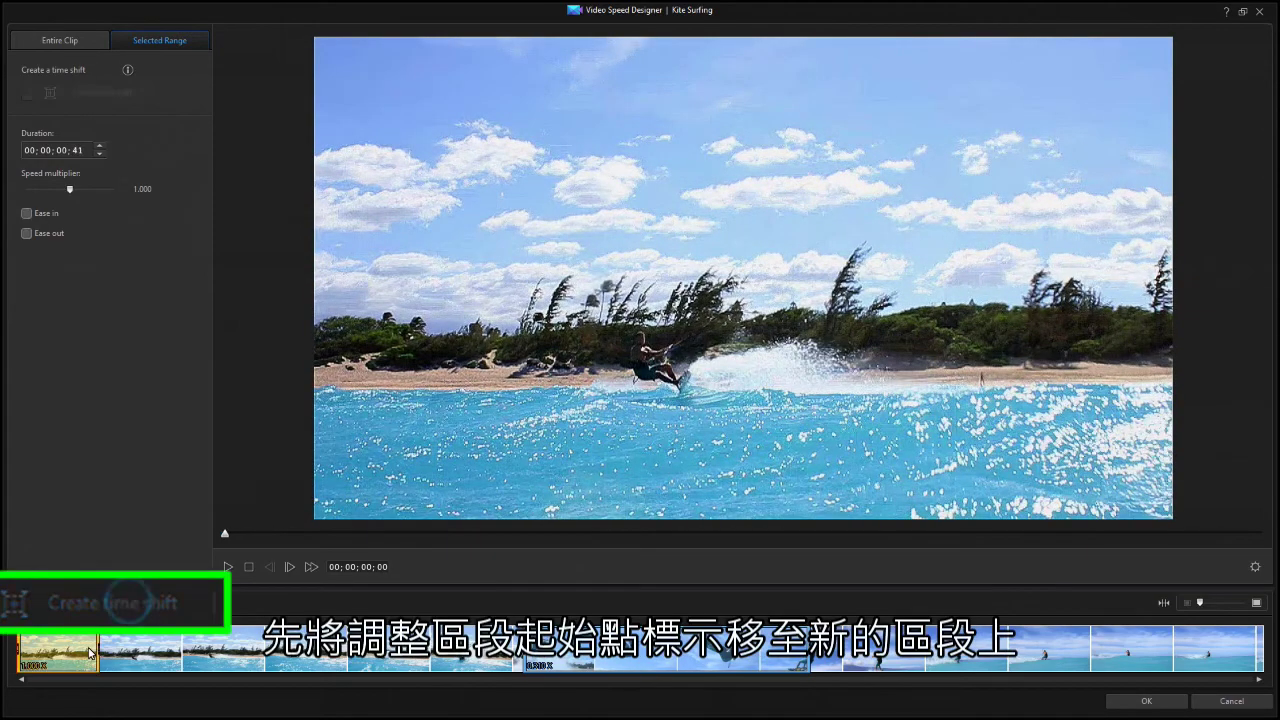
left_click_drag(100, 651, 487, 650)
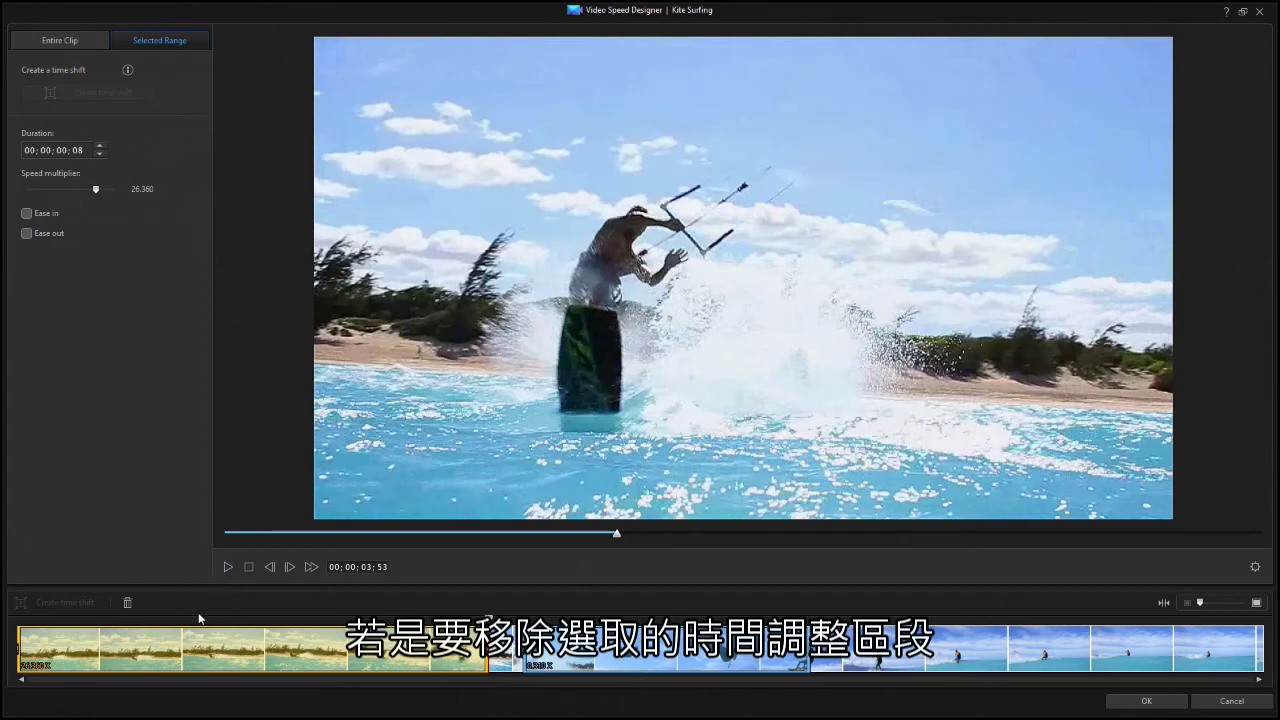
left_click(128, 601)
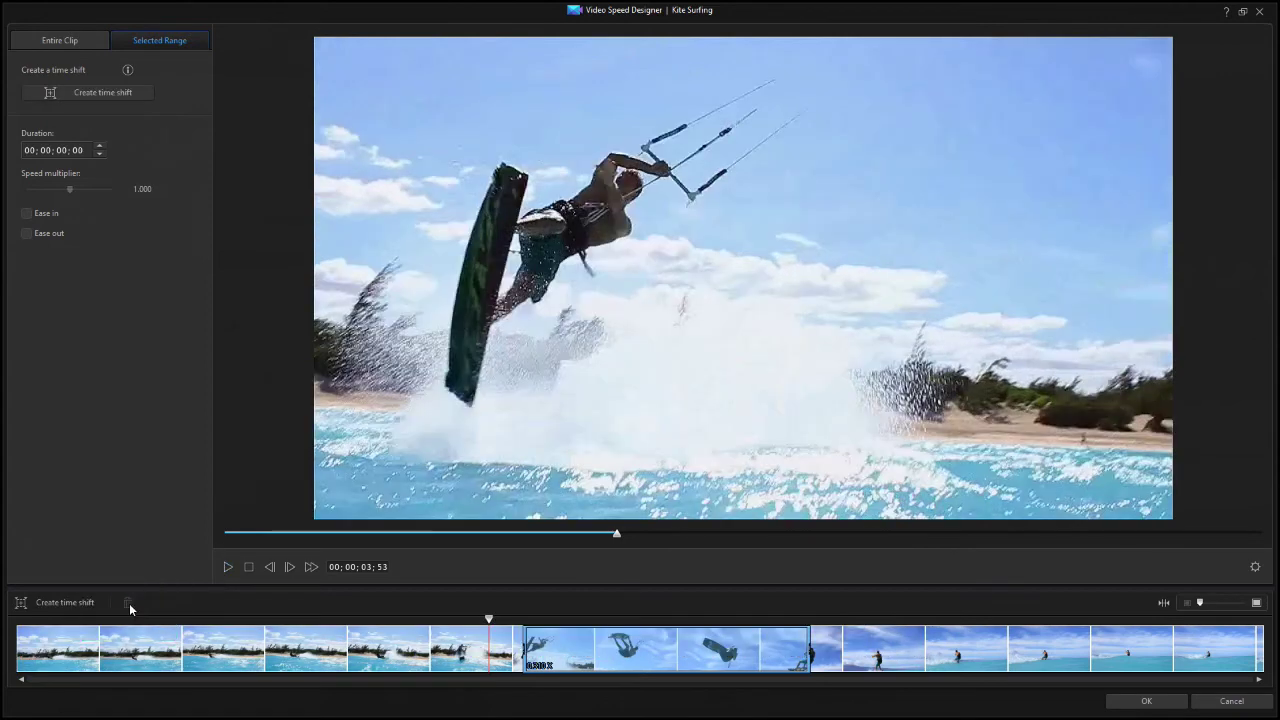